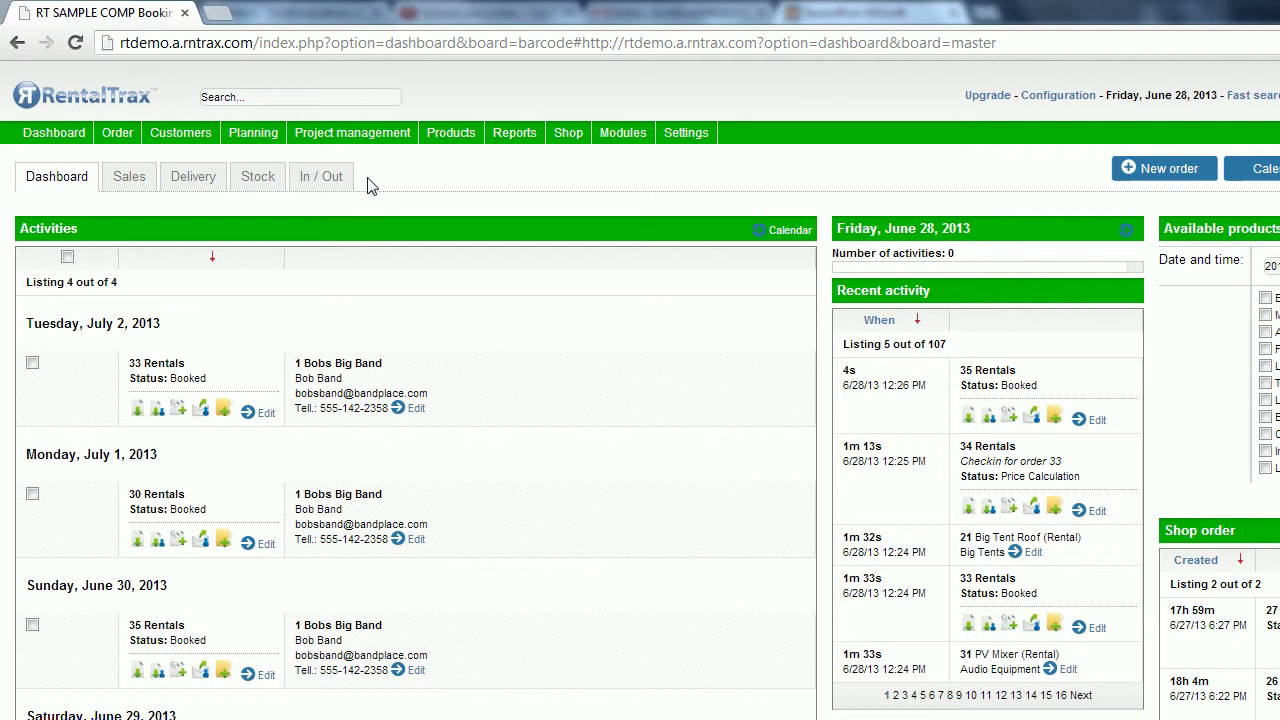
In the In / Out module, review checked-out products and all checkouts sorted by expected return, then view all check-ins unfiltered.
mouse_move(640, 138)
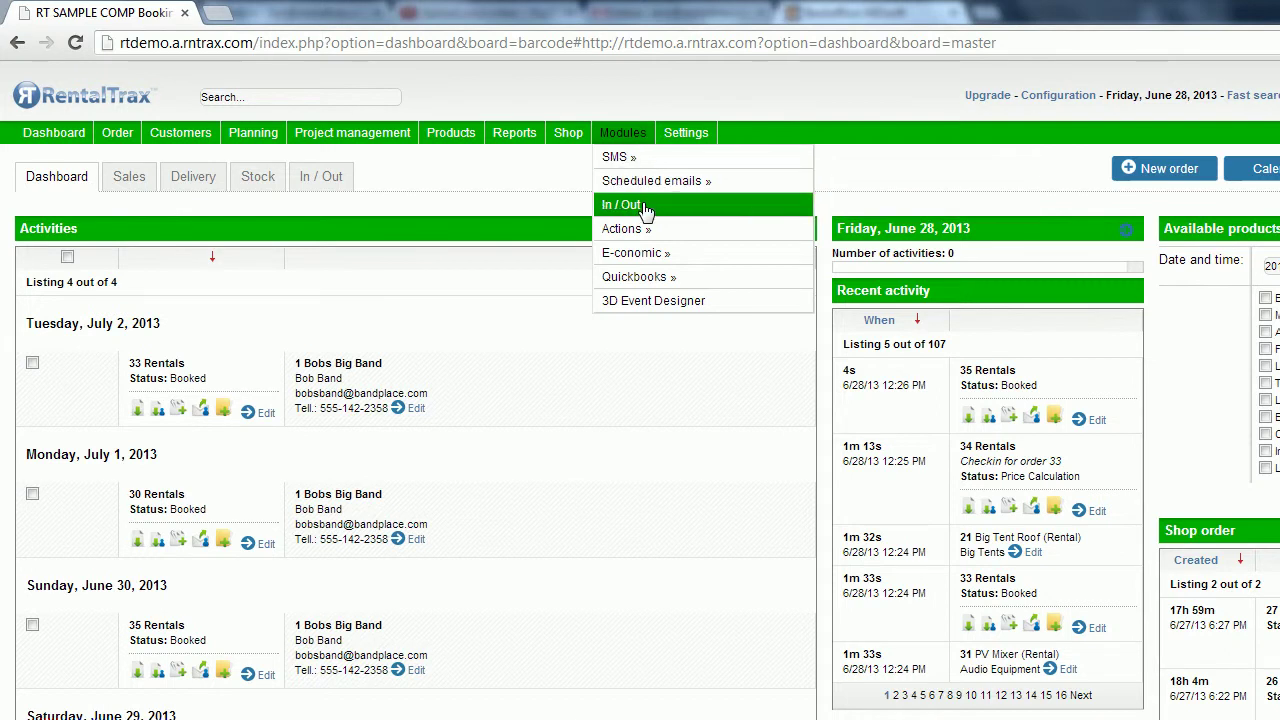
left_click(645, 207)
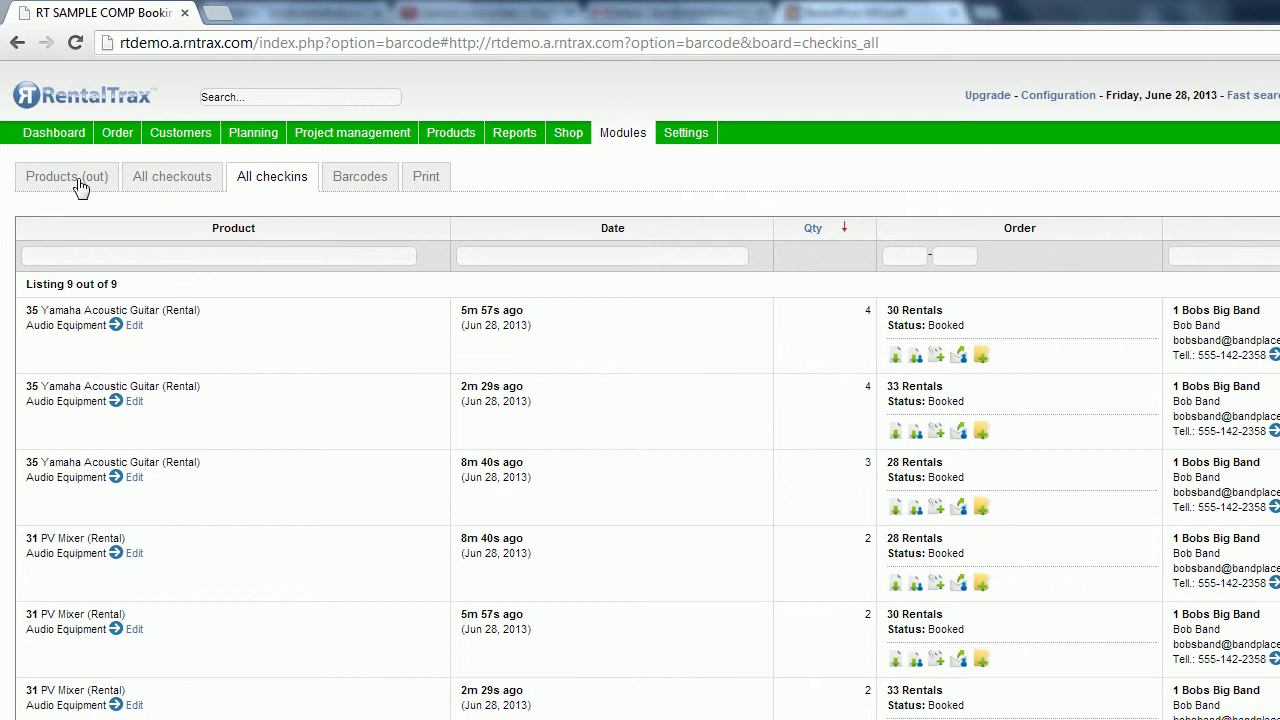
left_click(78, 199)
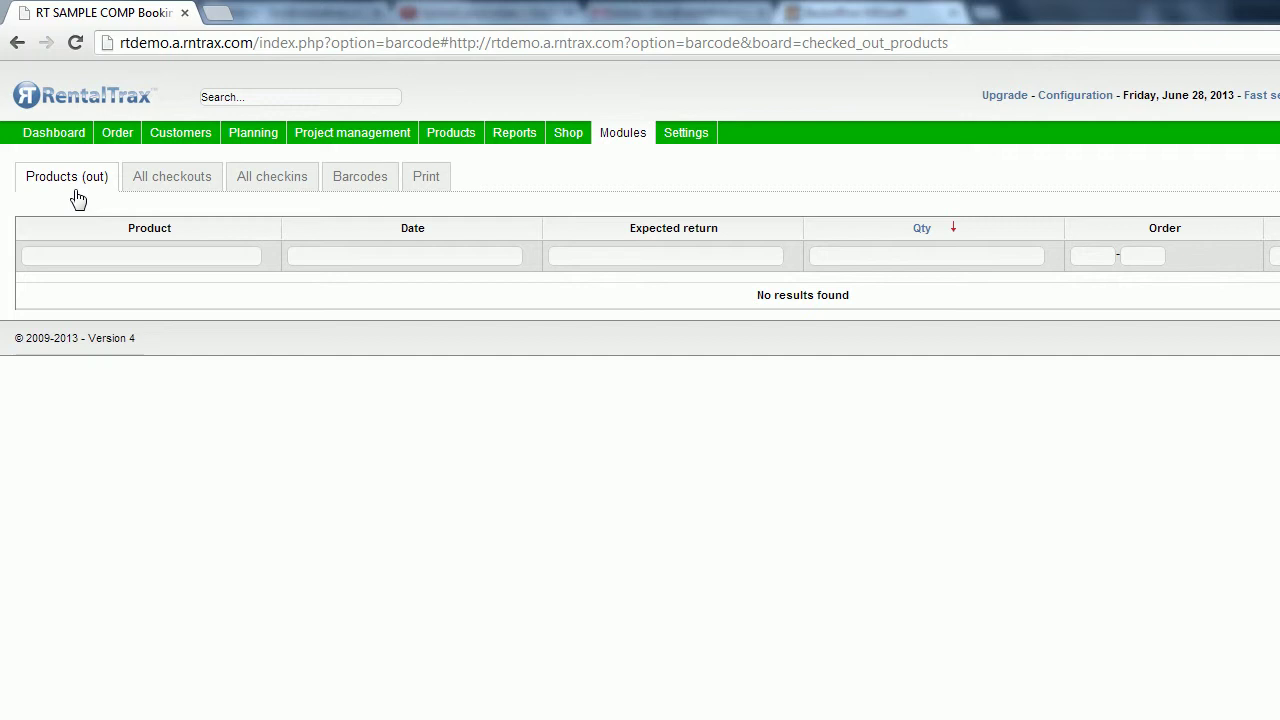
left_click(168, 180)
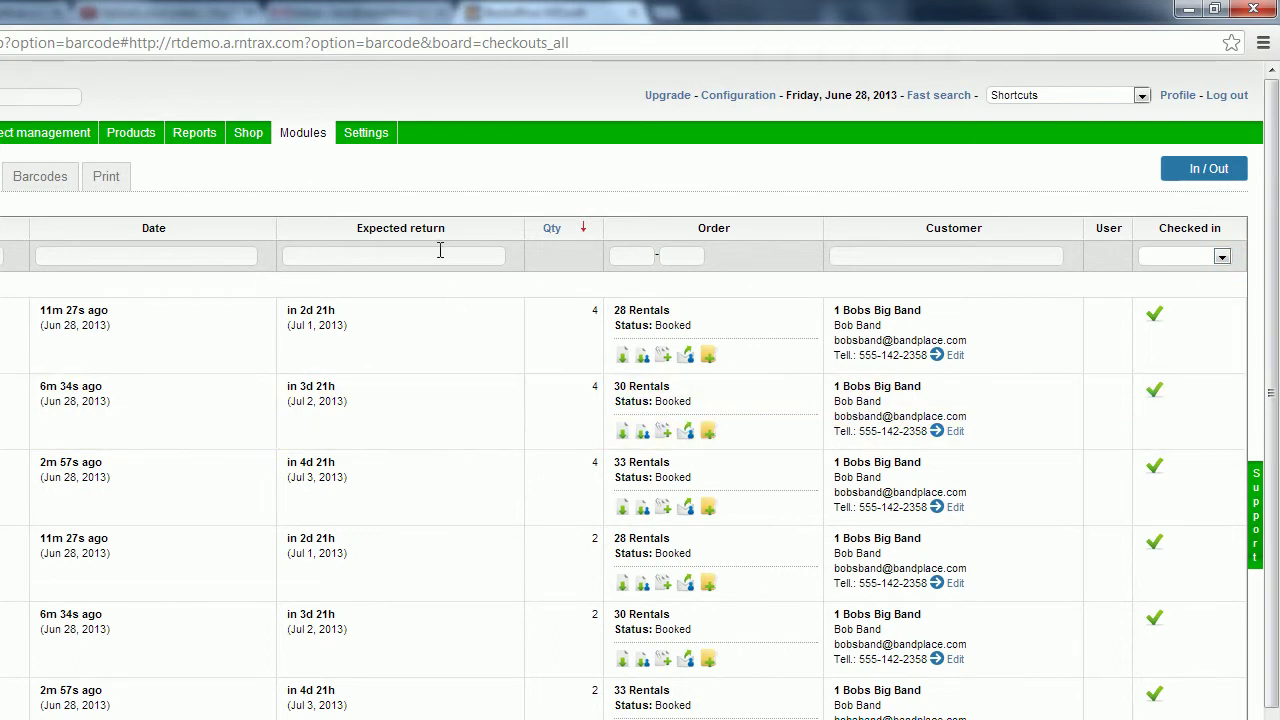
left_click(440, 238)
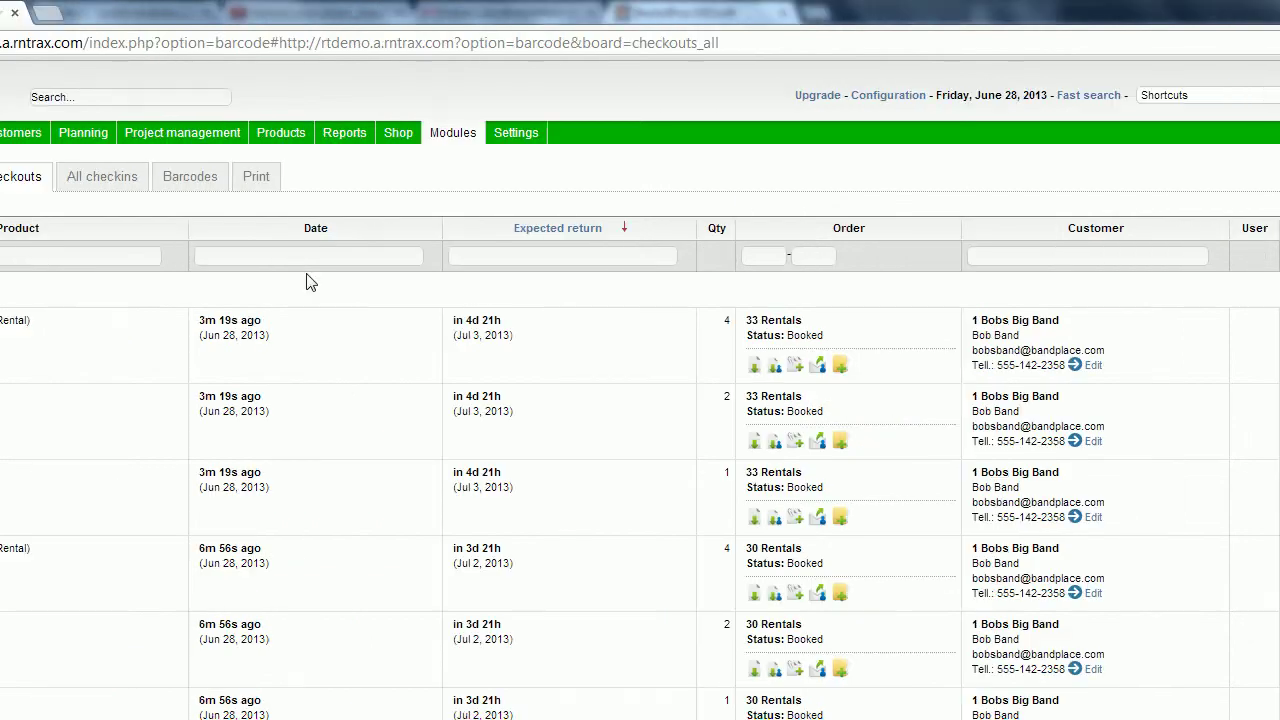
left_click(118, 189)
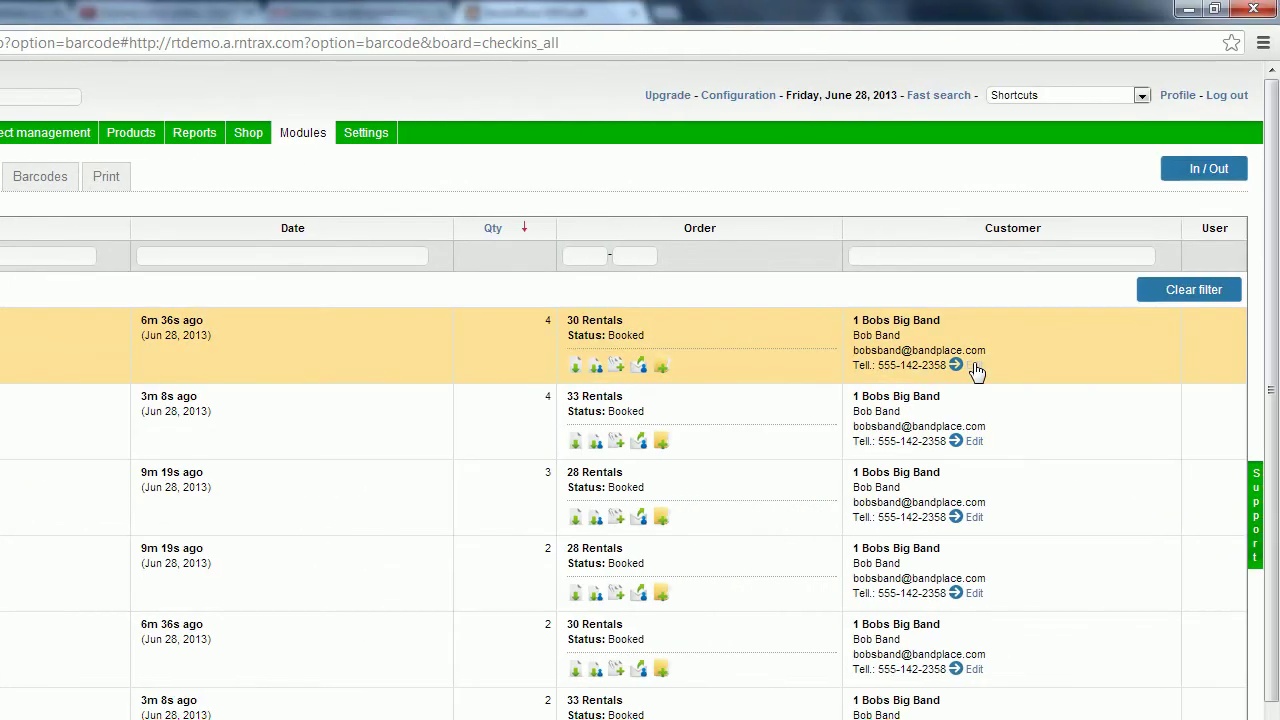
left_click(1225, 289)
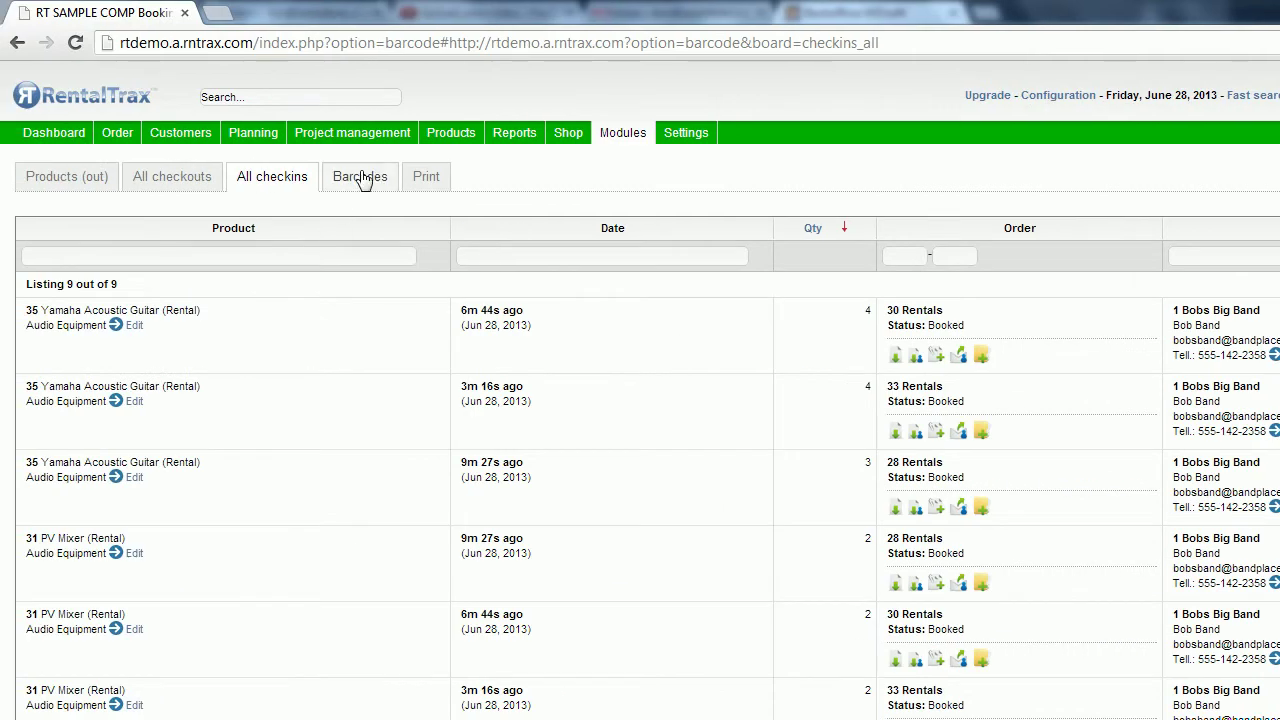
List the barcodes of all 56 products, select the first Yamaha Acoustic Guitar barcode, and open the print list.
left_click(361, 178)
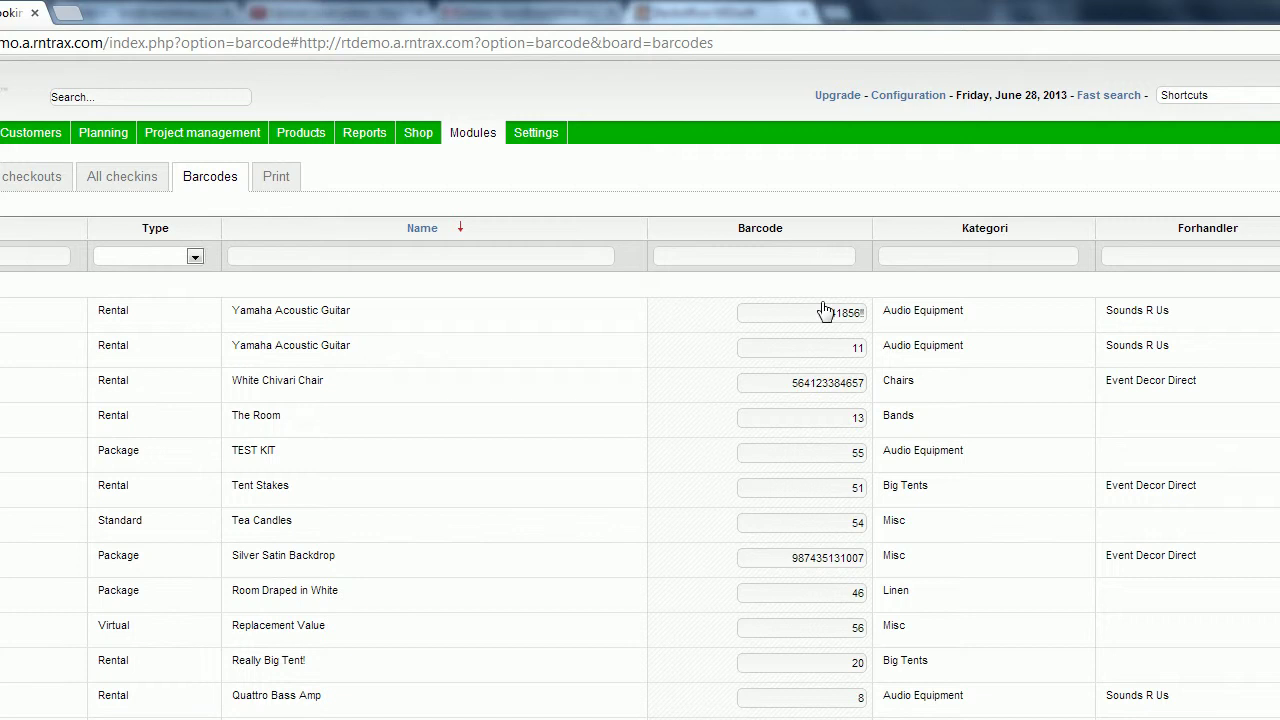
left_click(824, 309)
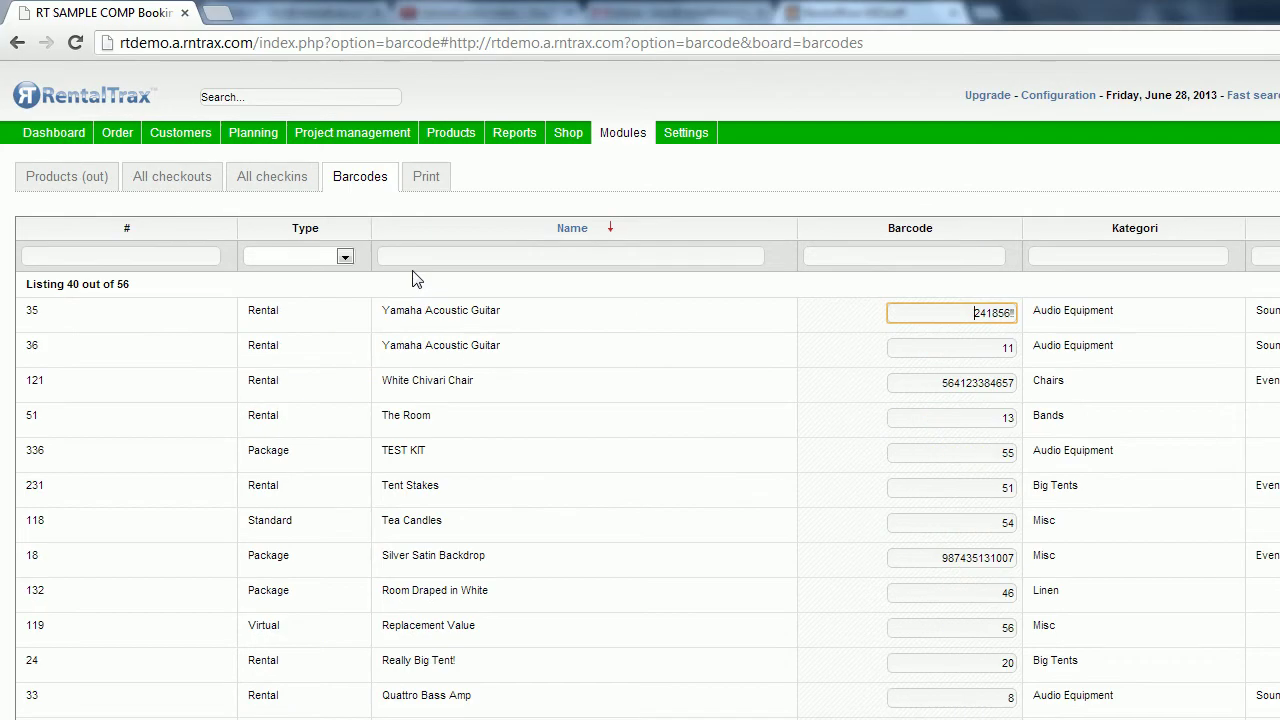
left_click(432, 188)
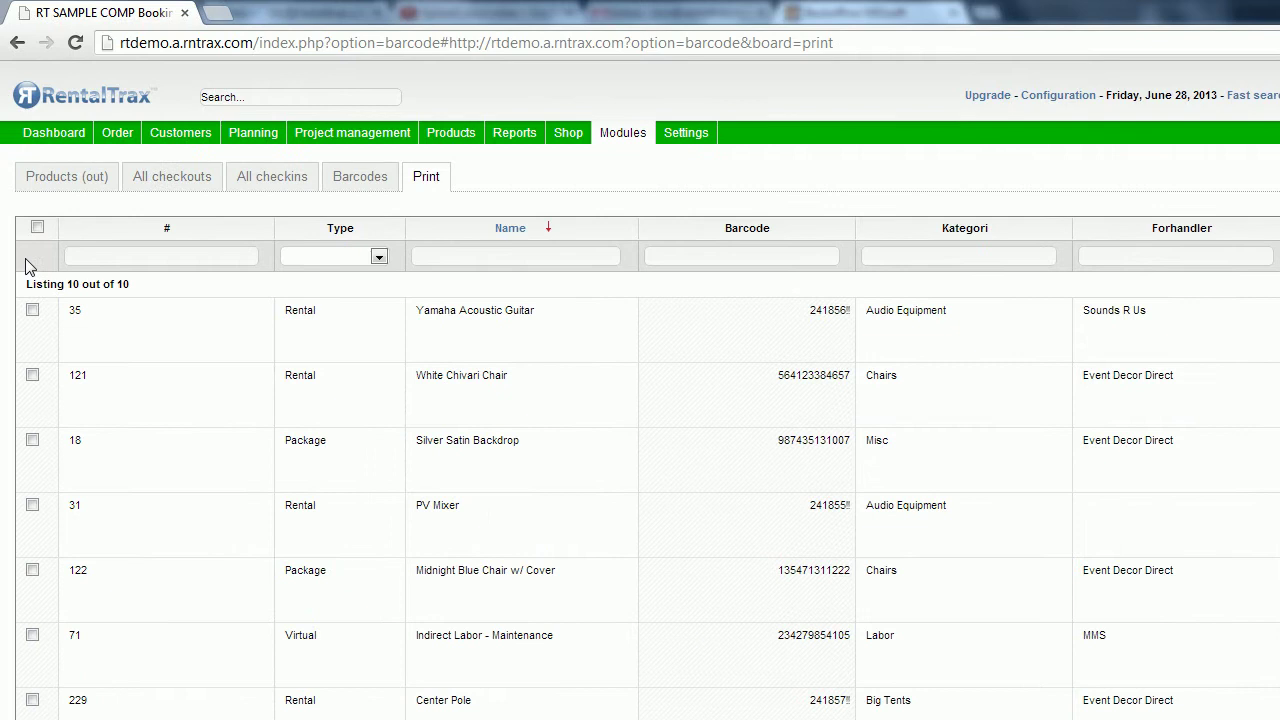
Select all ten products in the barcode print list, then return to the empty Products (out) list.
left_click(37, 228)
left_click(54, 184)
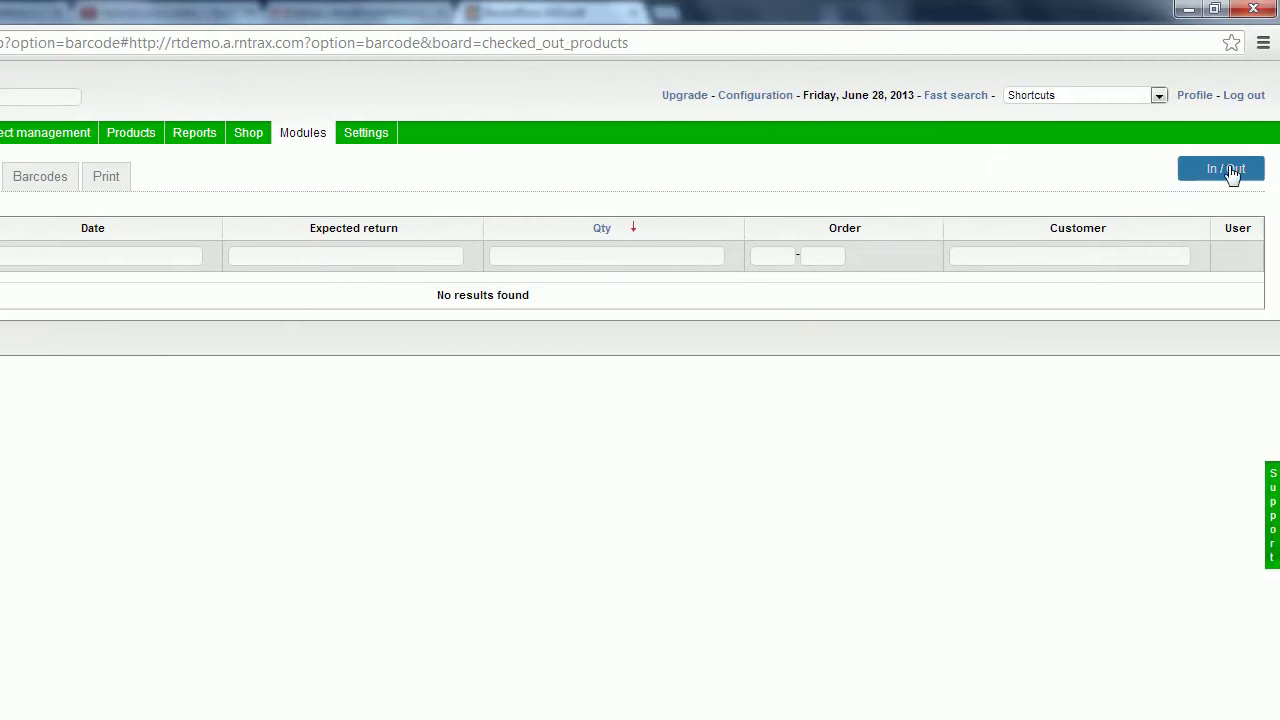
Show the In / Out board for June 28–July 5, 2013, with order 35 awaiting checkout.
left_click(1229, 170)
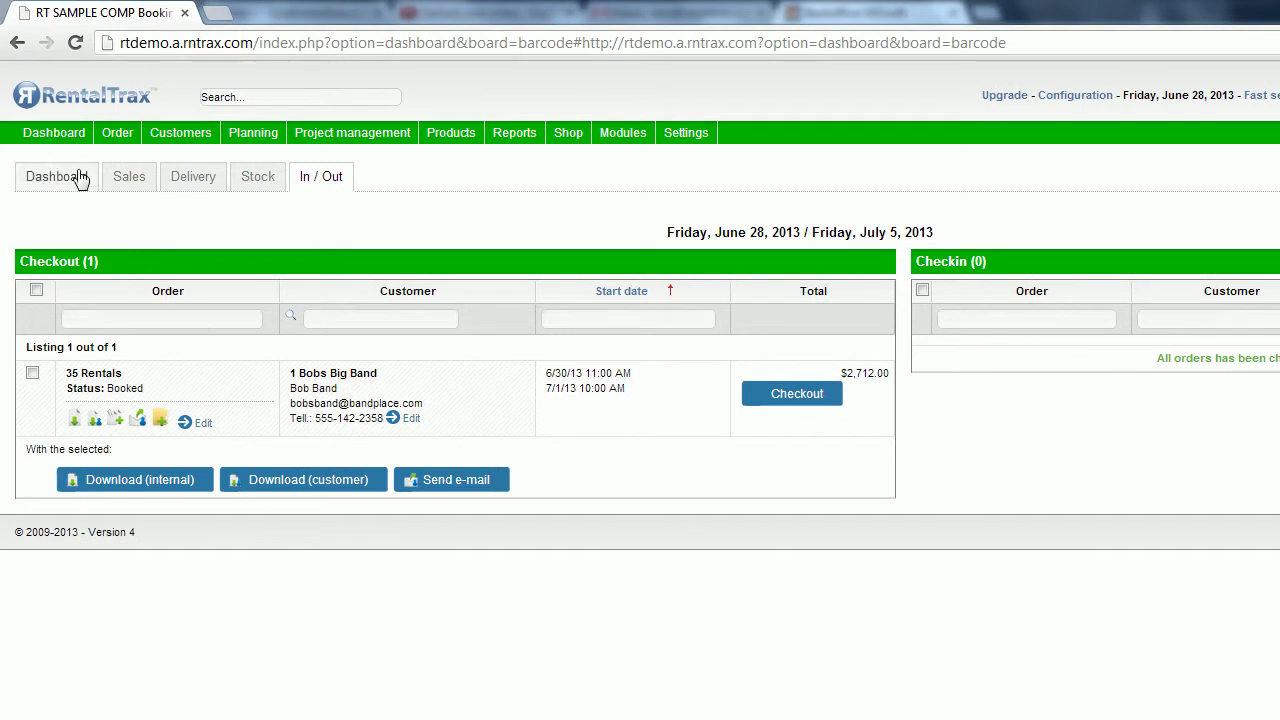
left_click(64, 134)
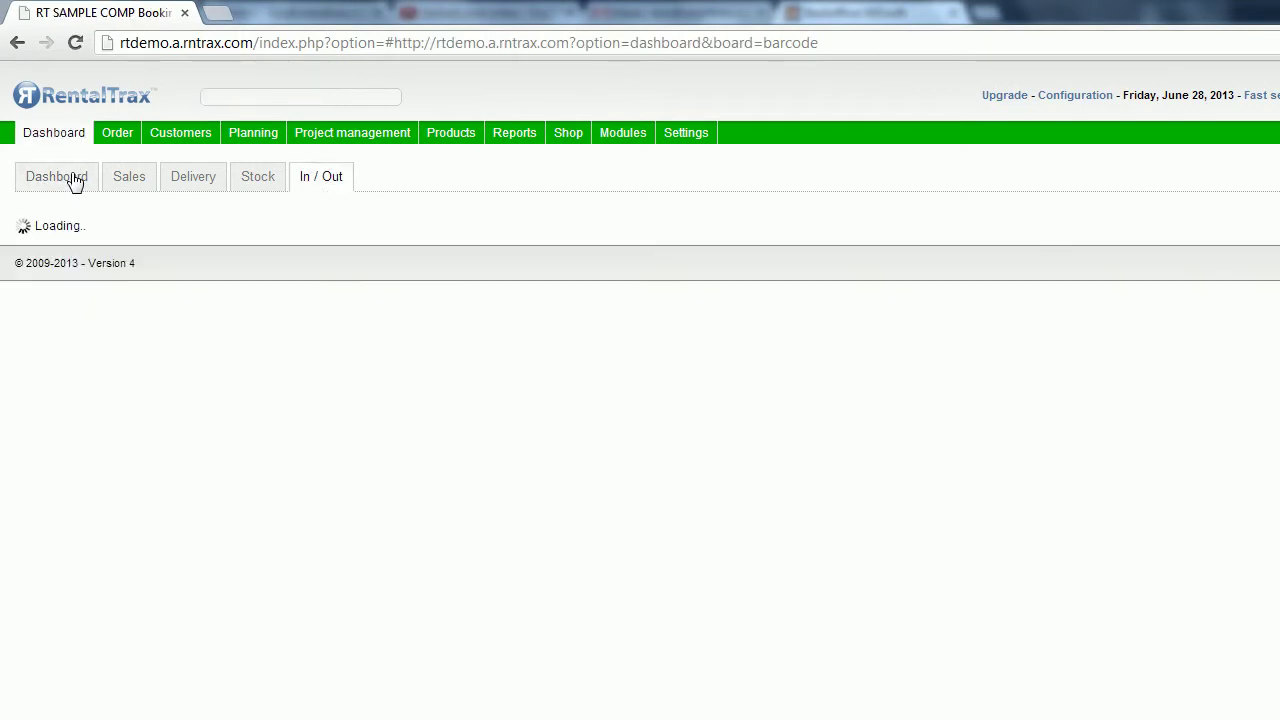
left_click(72, 178)
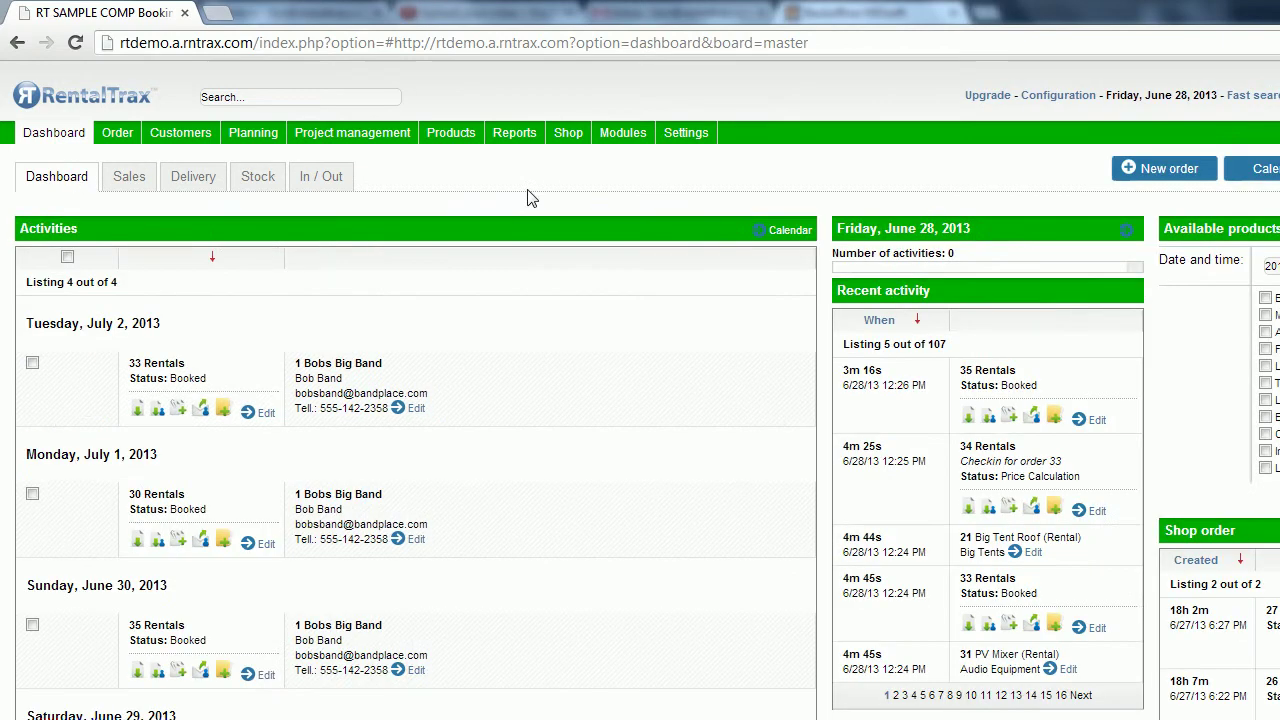
left_click(330, 188)
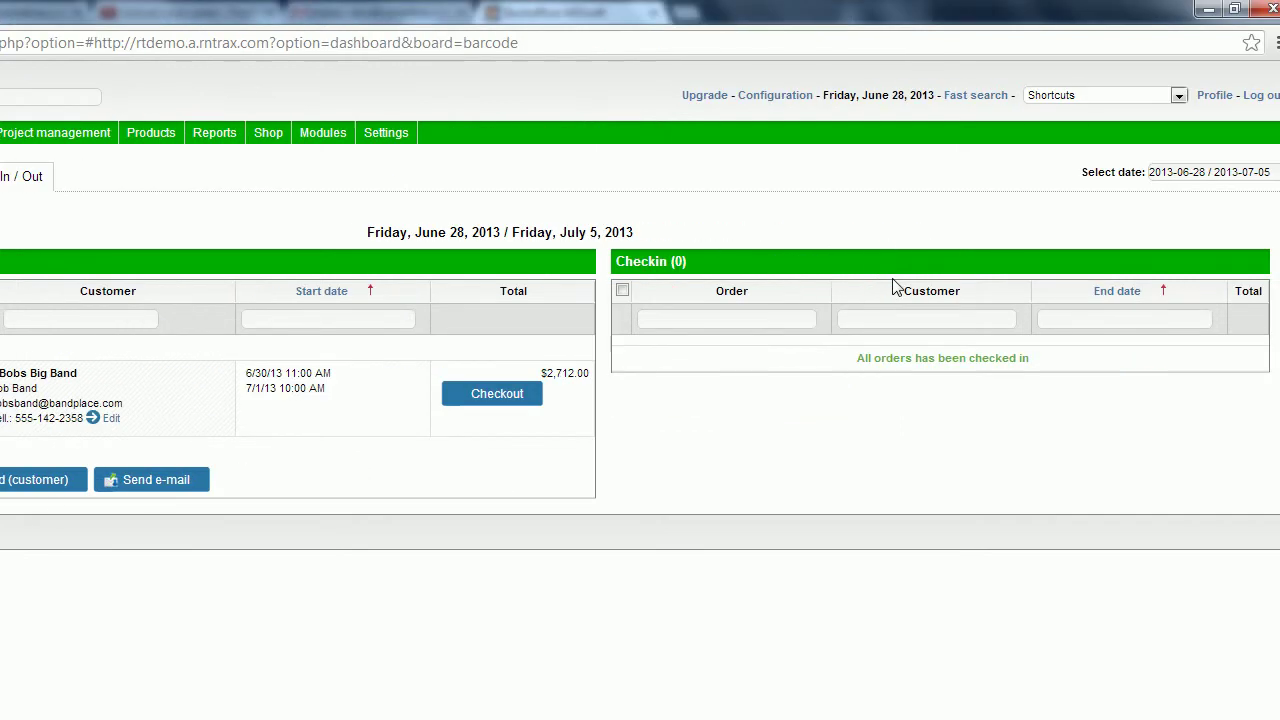
left_click(1189, 175)
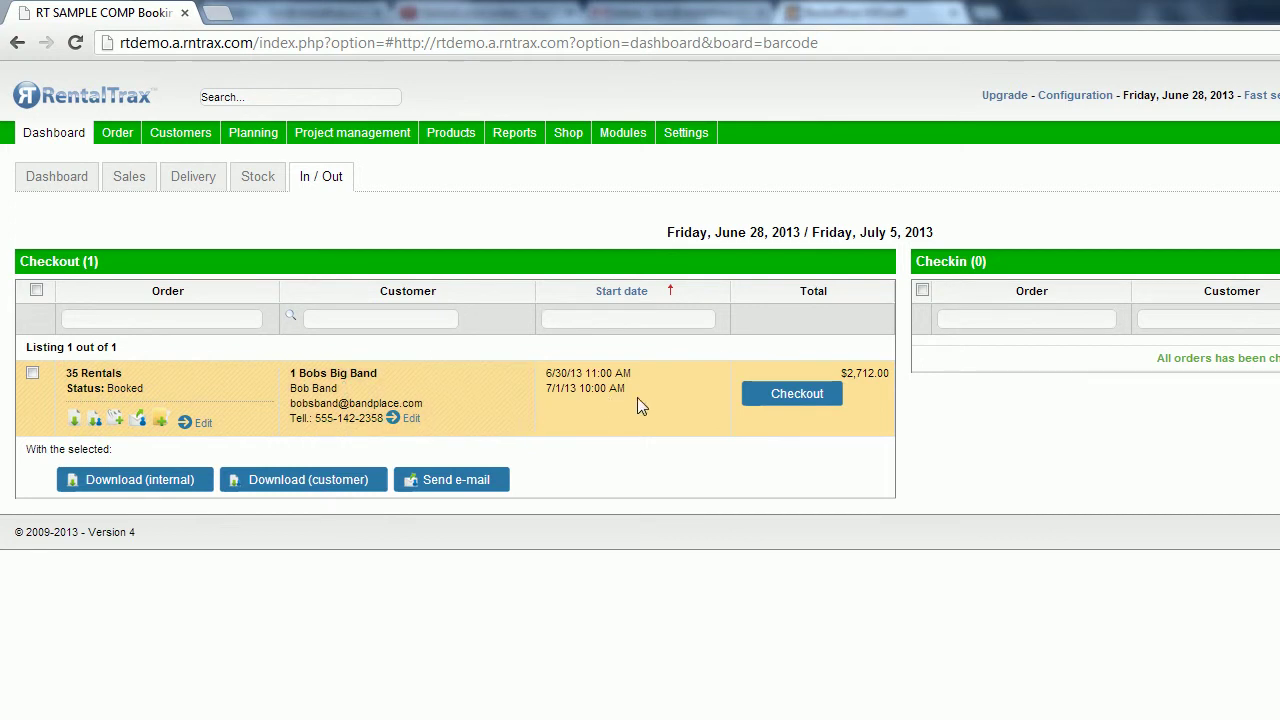
Open order 35's checkout form listing 4 guitars, 1 tent roof and 2 PV mixers.
left_click(797, 393)
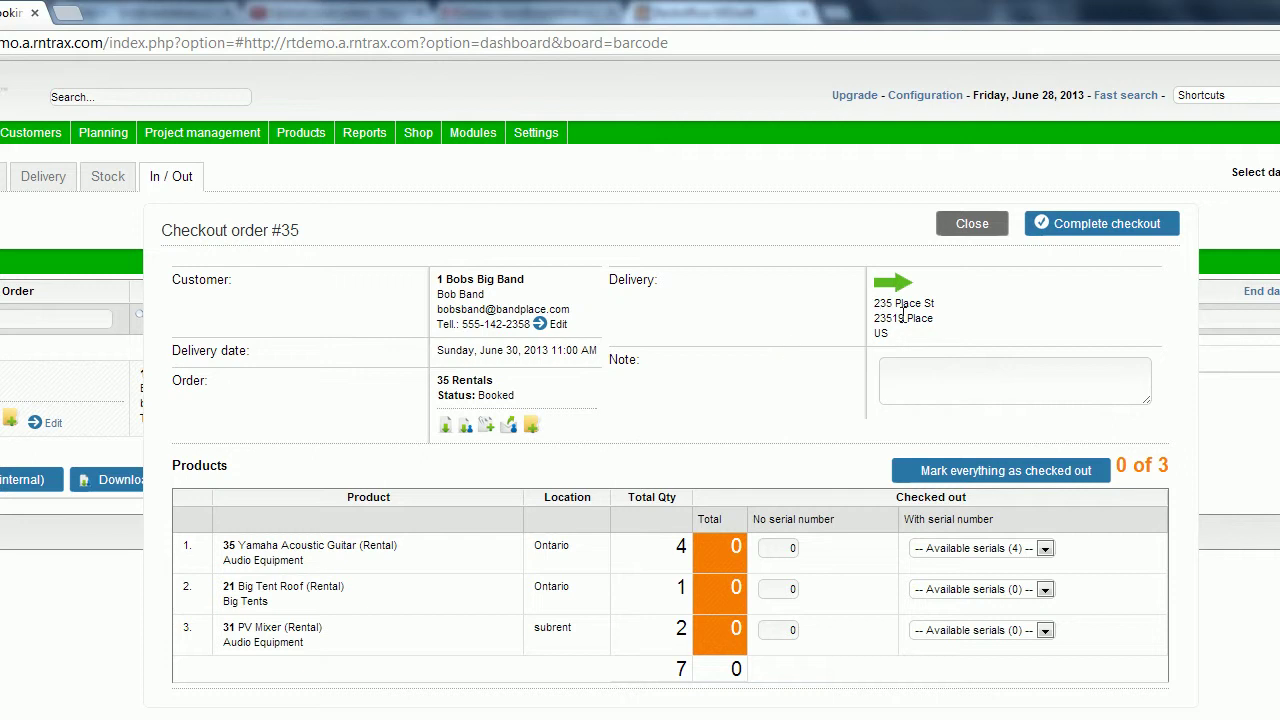
left_click(946, 383)
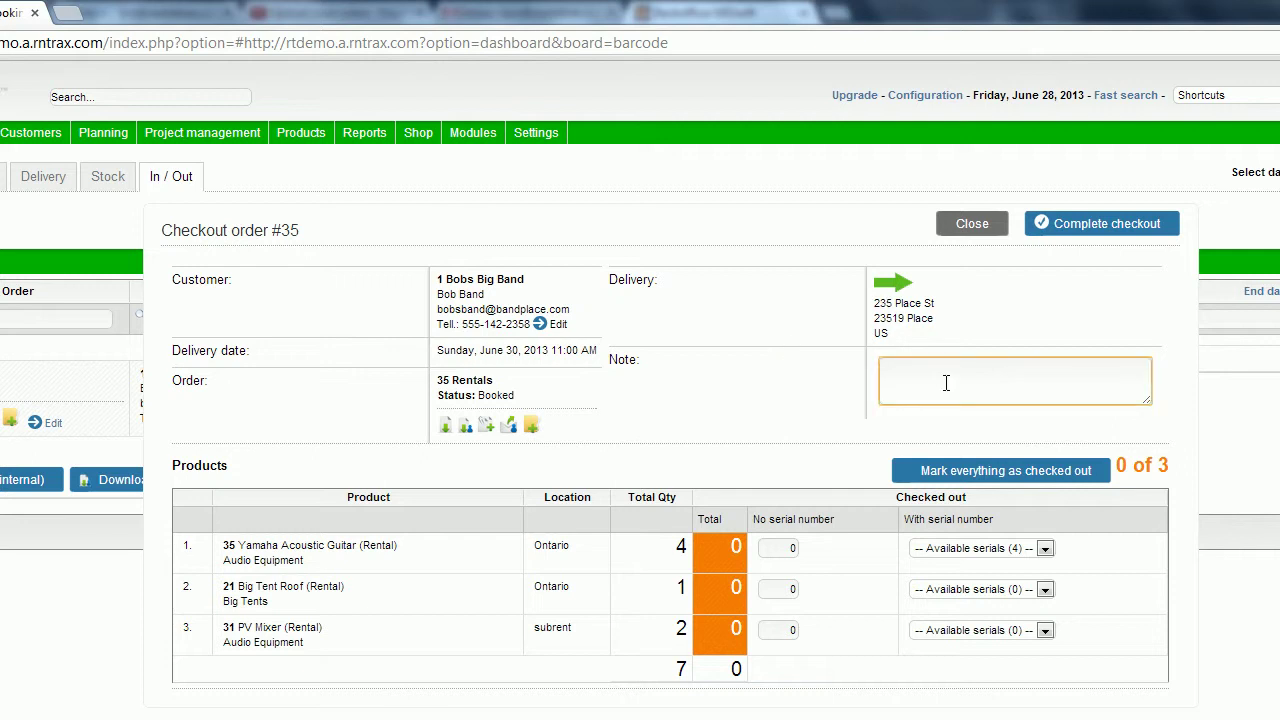
type("This is a test order for barcode module.")
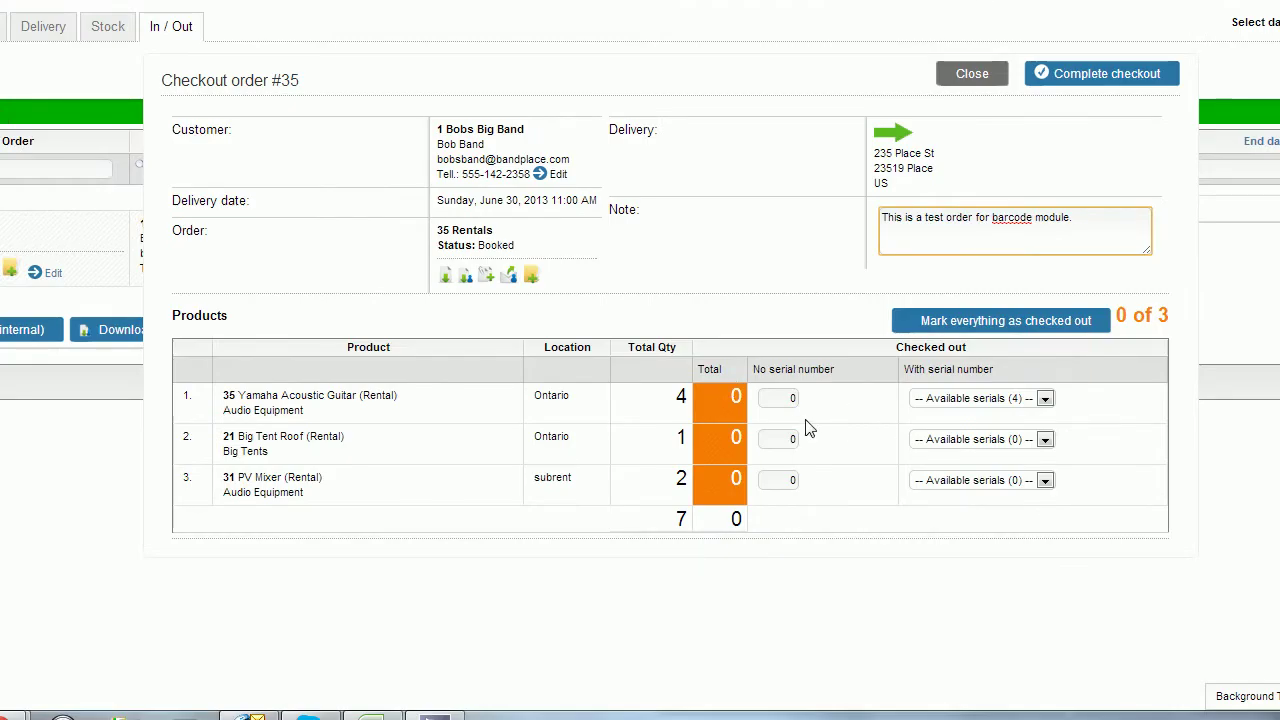
left_click(788, 398)
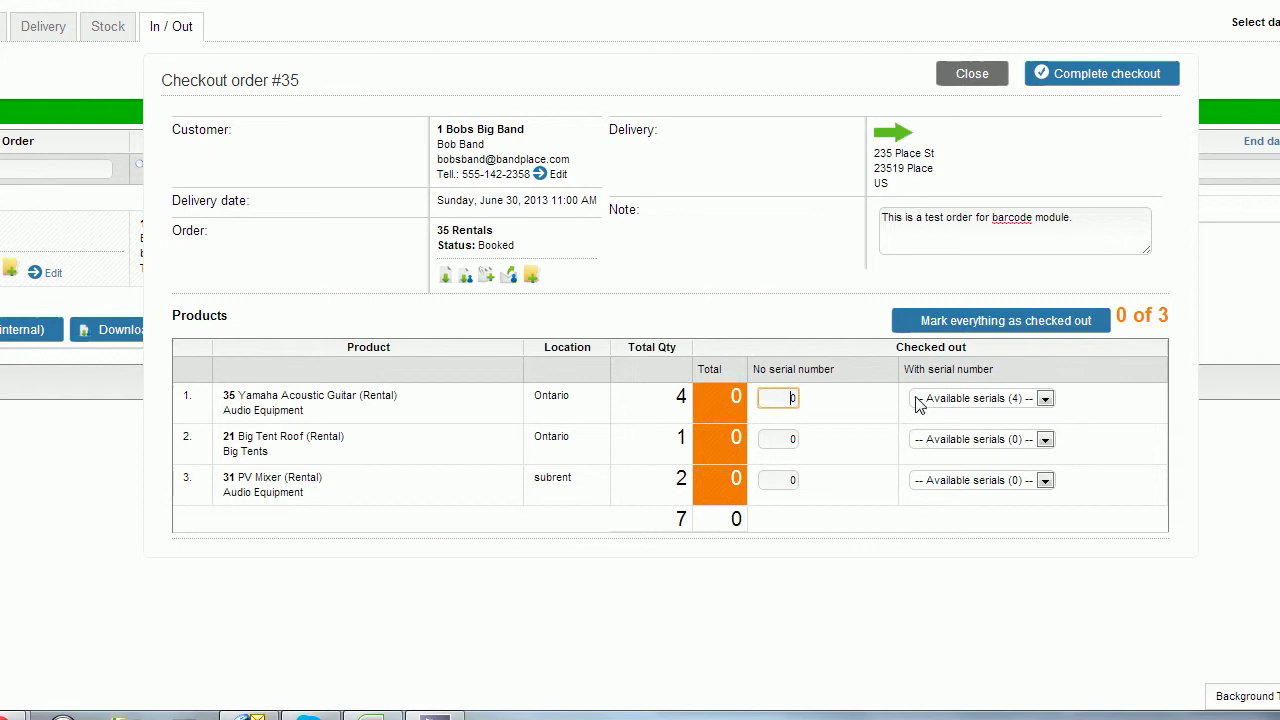
left_click(1032, 399)
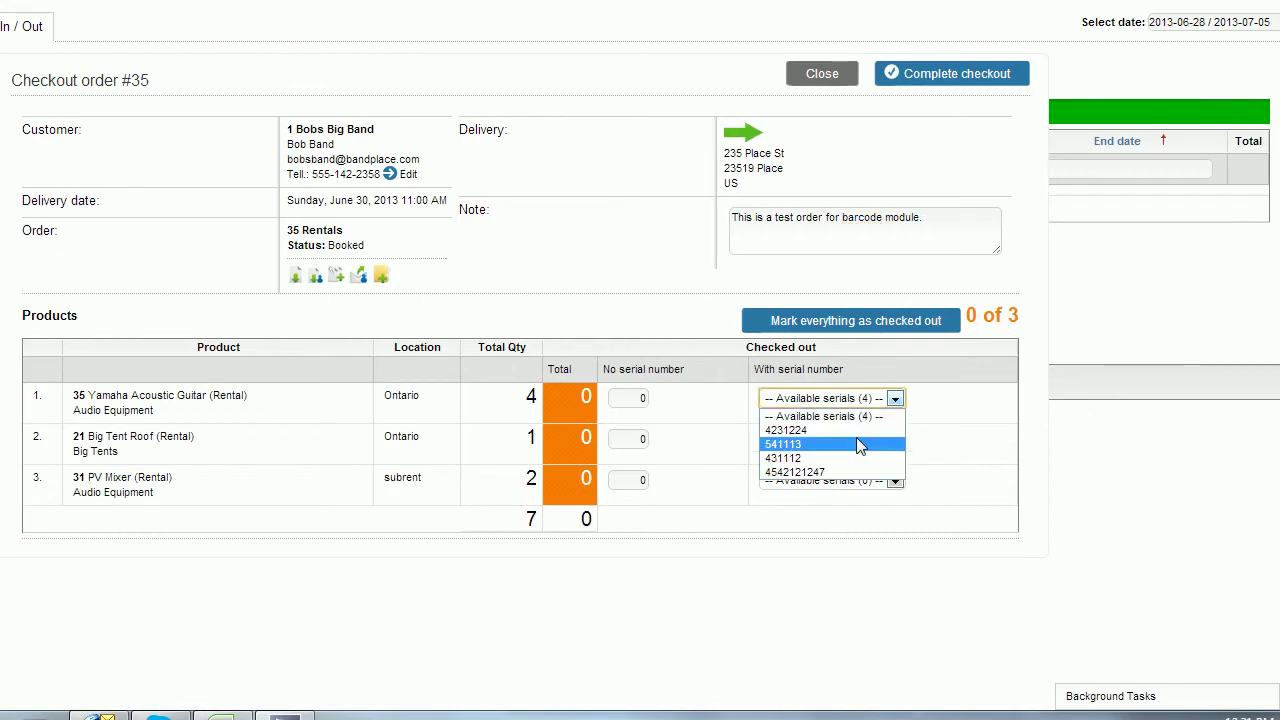
left_click(862, 428)
left_click(898, 403)
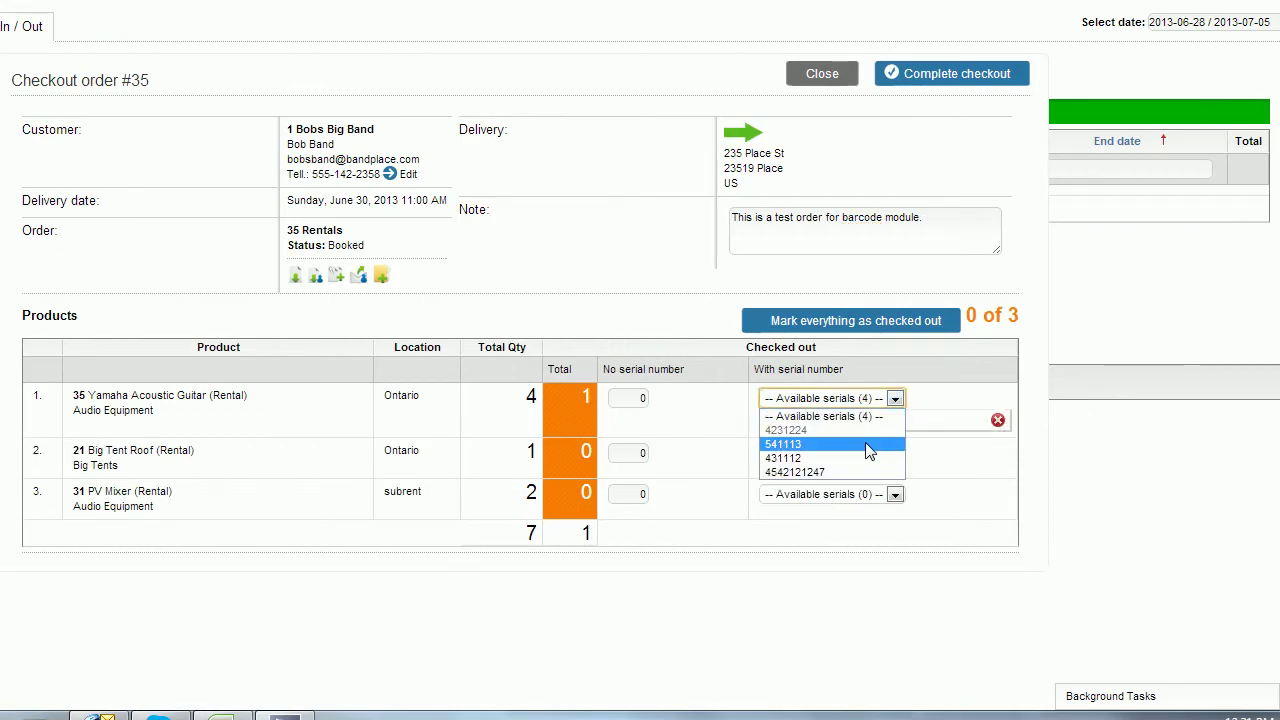
left_click(810, 444)
left_click(896, 402)
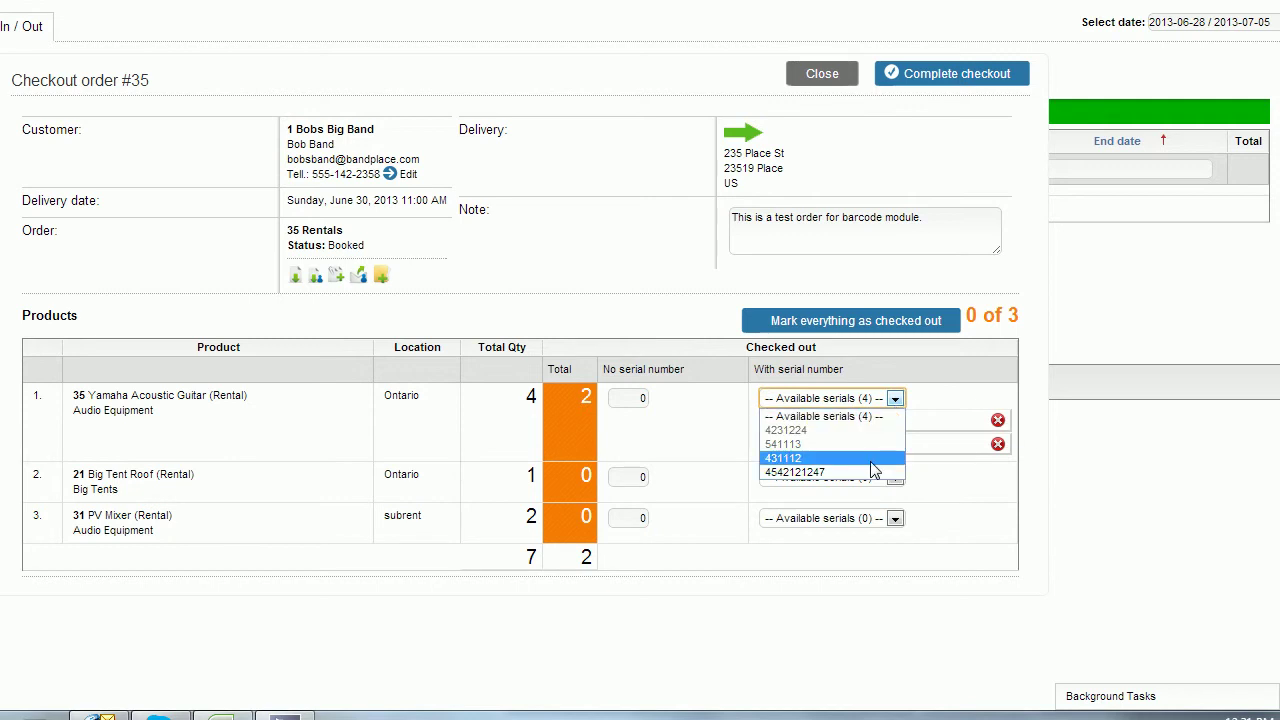
left_click(885, 458)
left_click(893, 400)
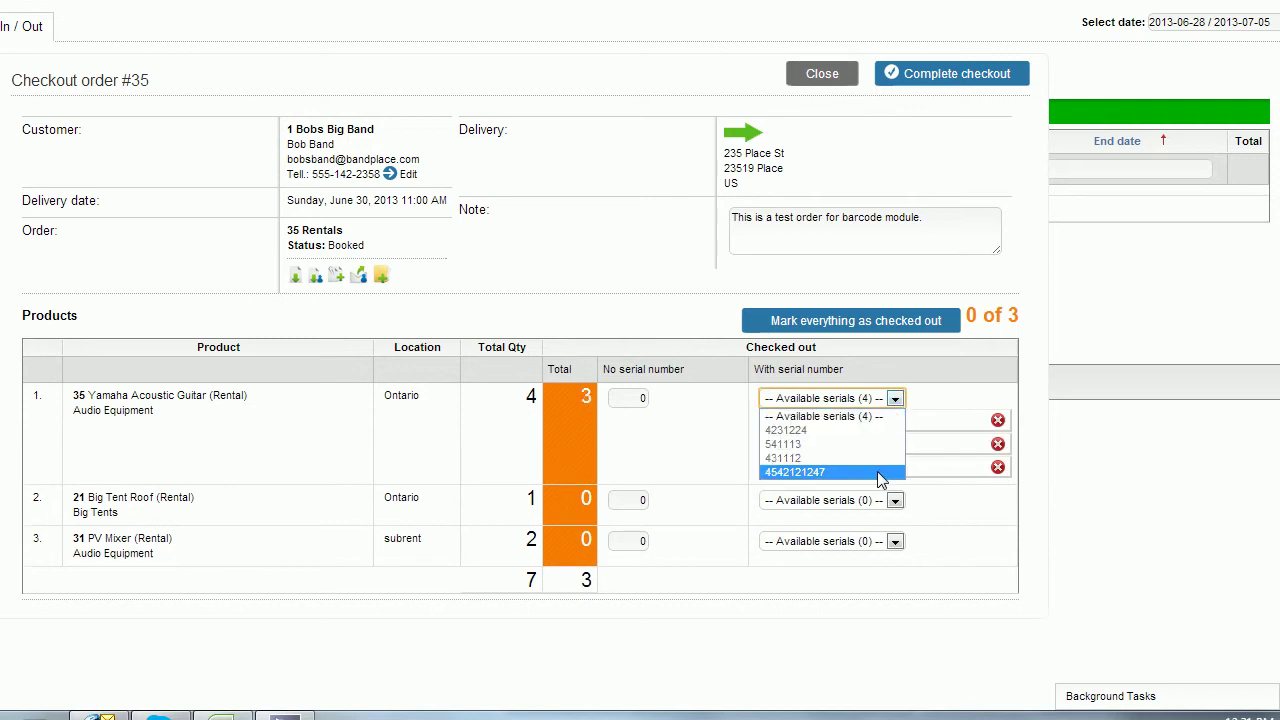
left_click(877, 471)
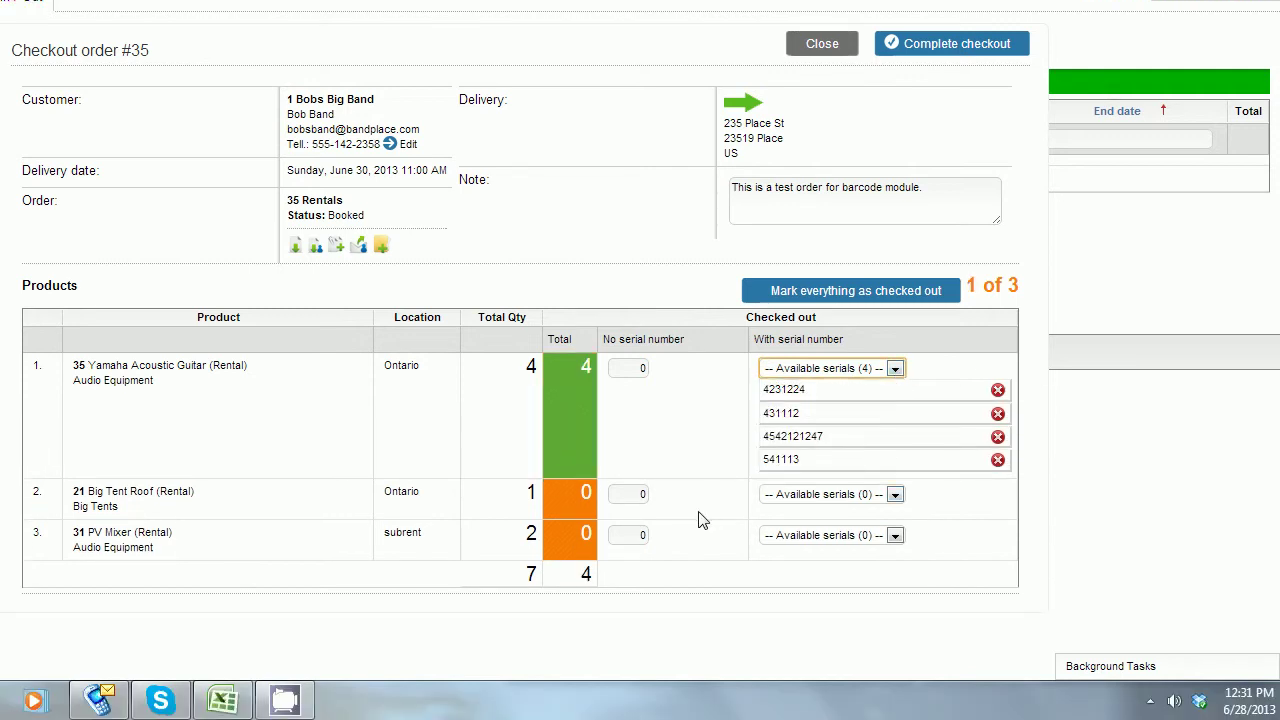
Check out 1 Big Tent Roof and 2 PV Mixers without serial numbers.
left_click(643, 494)
key("BackSpace")
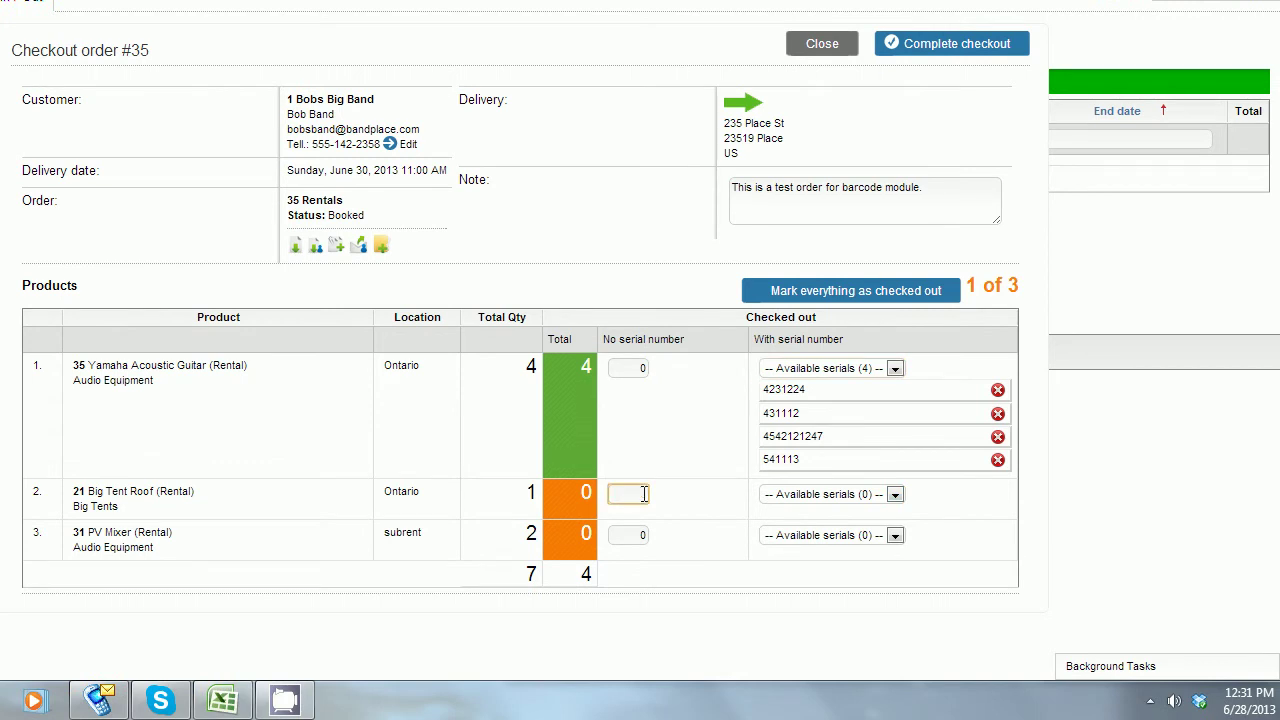
type("1")
key("Tab")
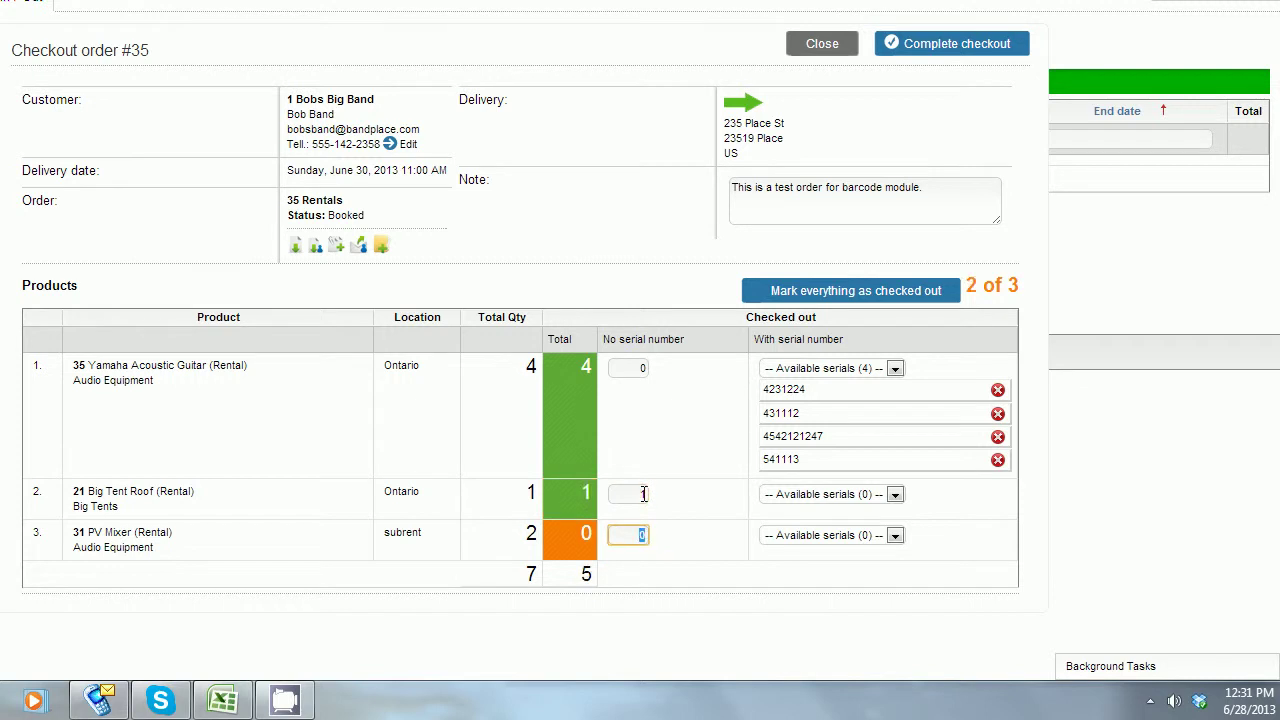
type("2")
key("Tab")
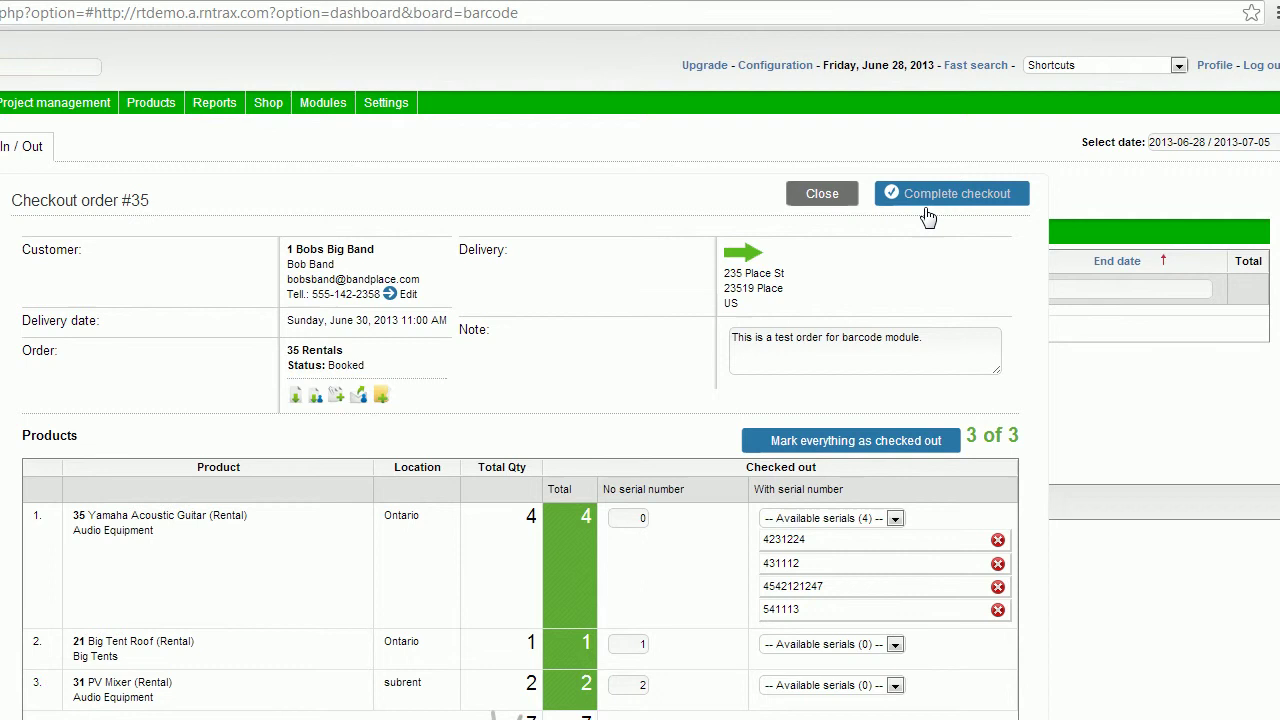
Finish order 35's checkout so it shows as the pending check-in due 7/1/13.
left_click(926, 212)
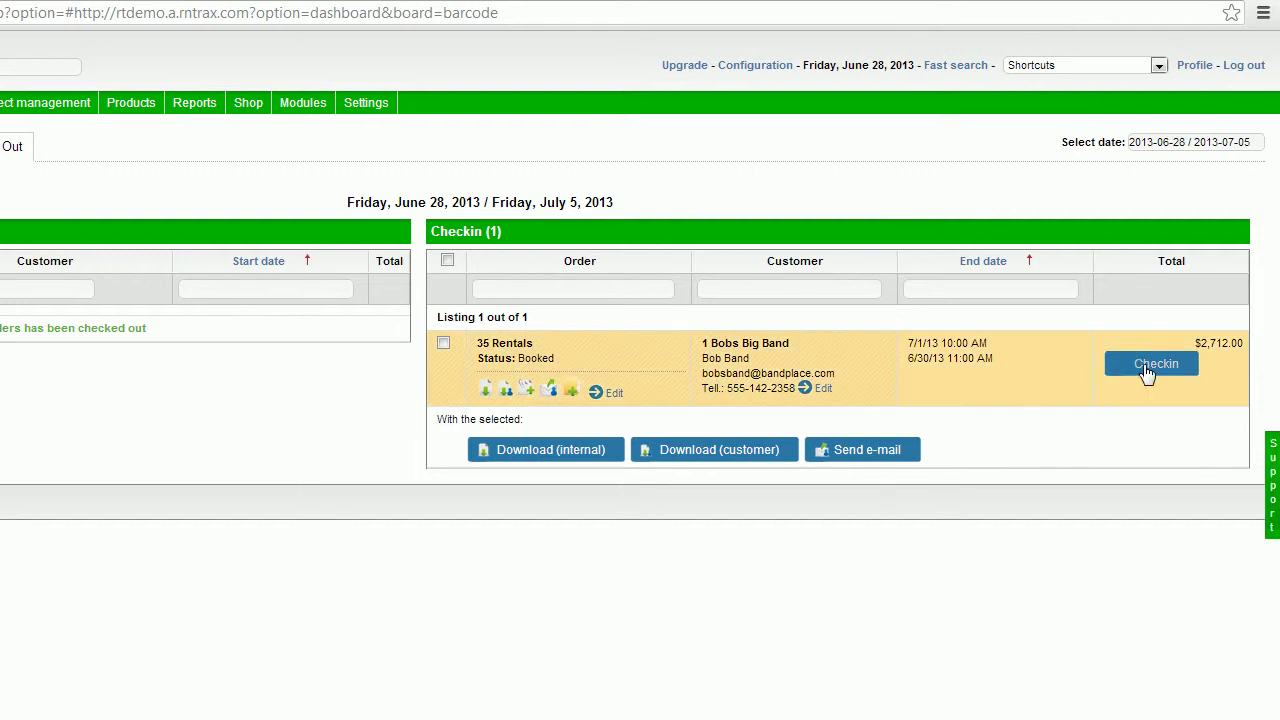
Open the check-in form for order 35 from the Checkin list.
left_click(1147, 366)
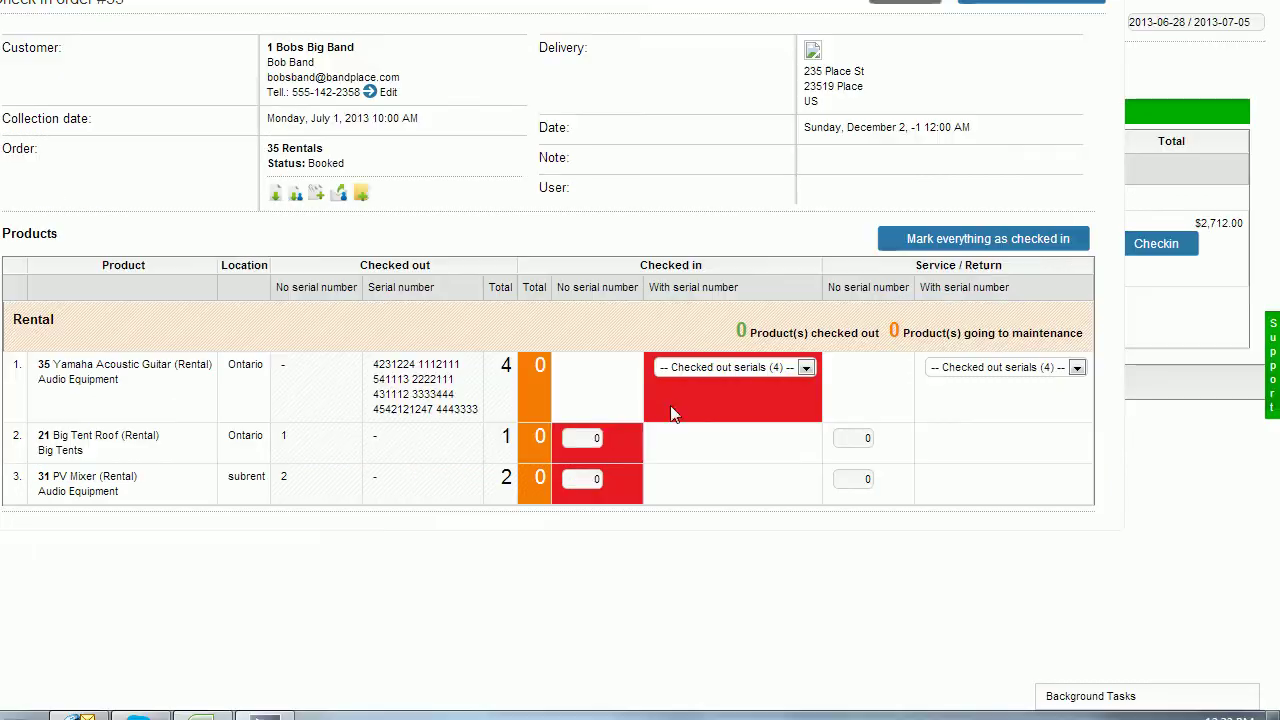
Record 1 Big Tent Roof and 2 PV Mixers returned without serial numbers.
left_click(596, 587)
type("1")
key("Tab")
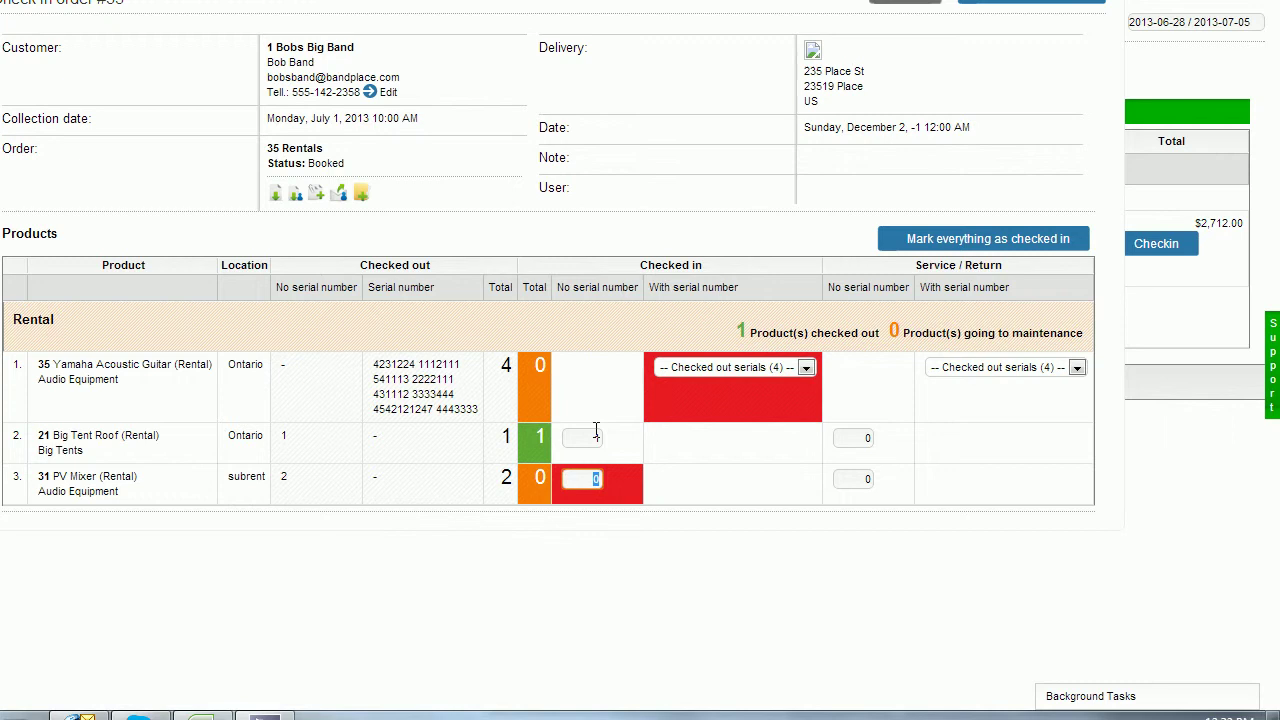
type("2")
key("Tab")
left_click(783, 369)
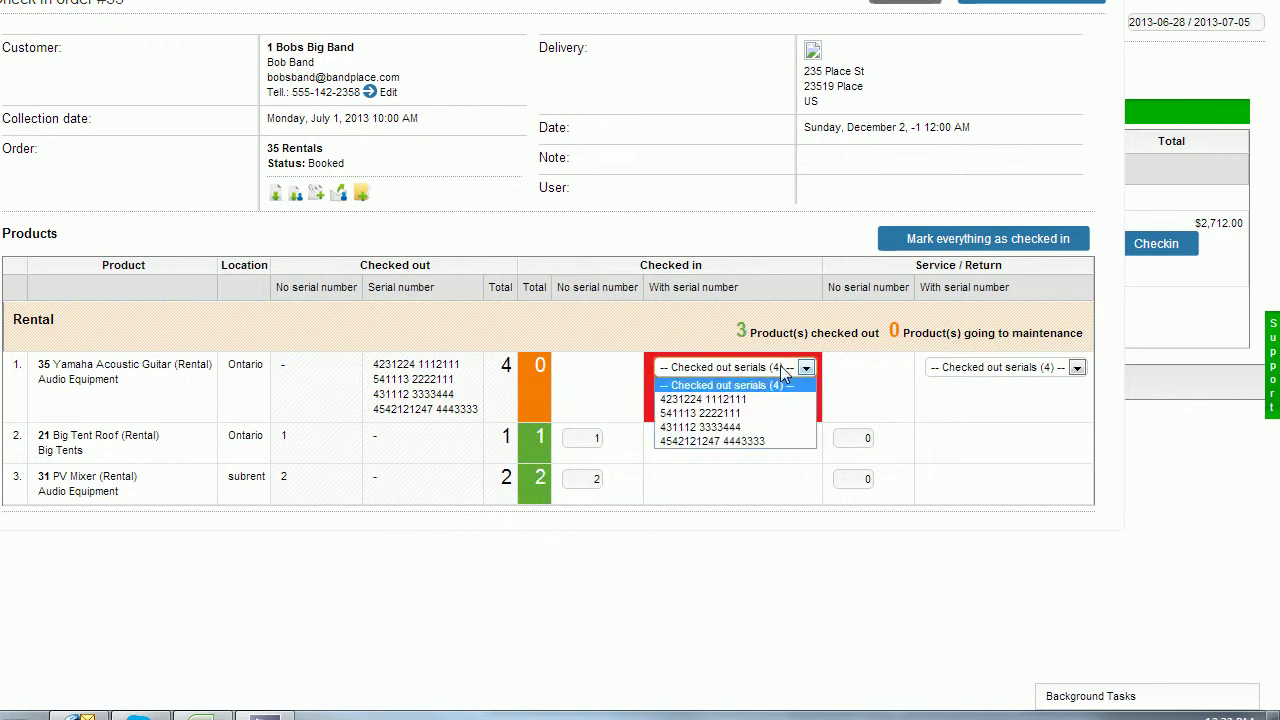
left_click(779, 392)
left_click(803, 370)
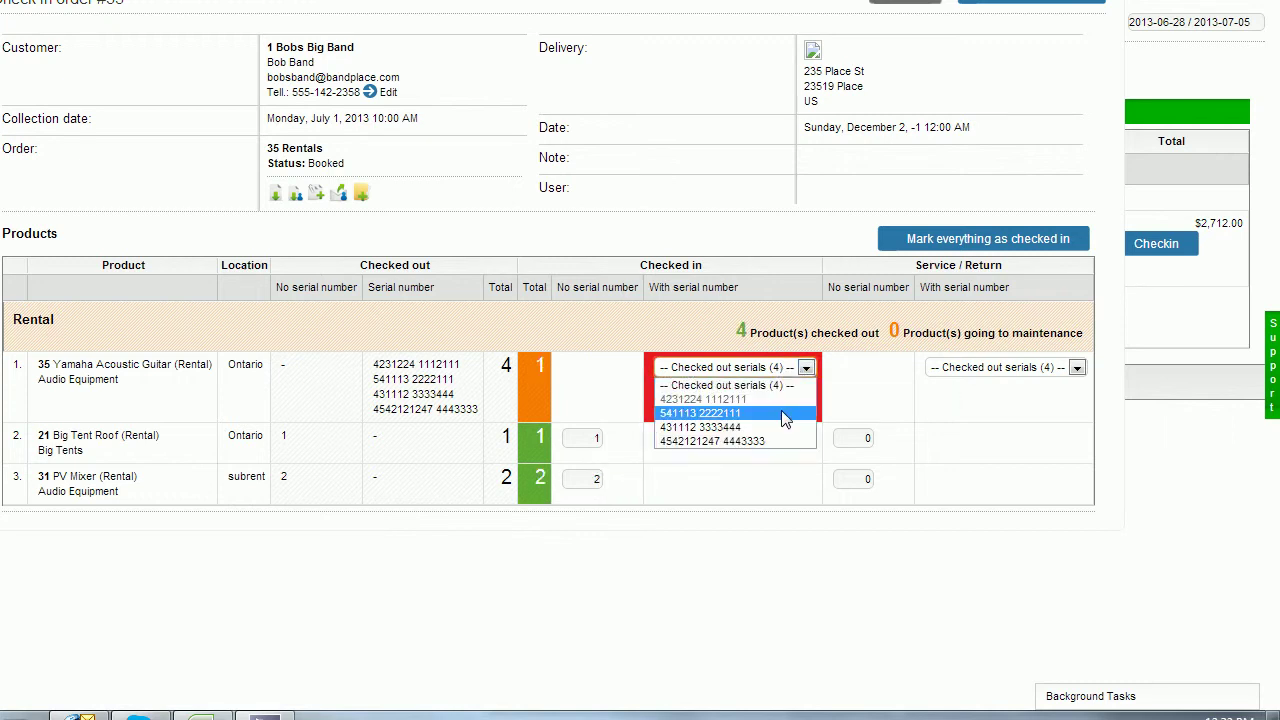
left_click(778, 413)
left_click(807, 368)
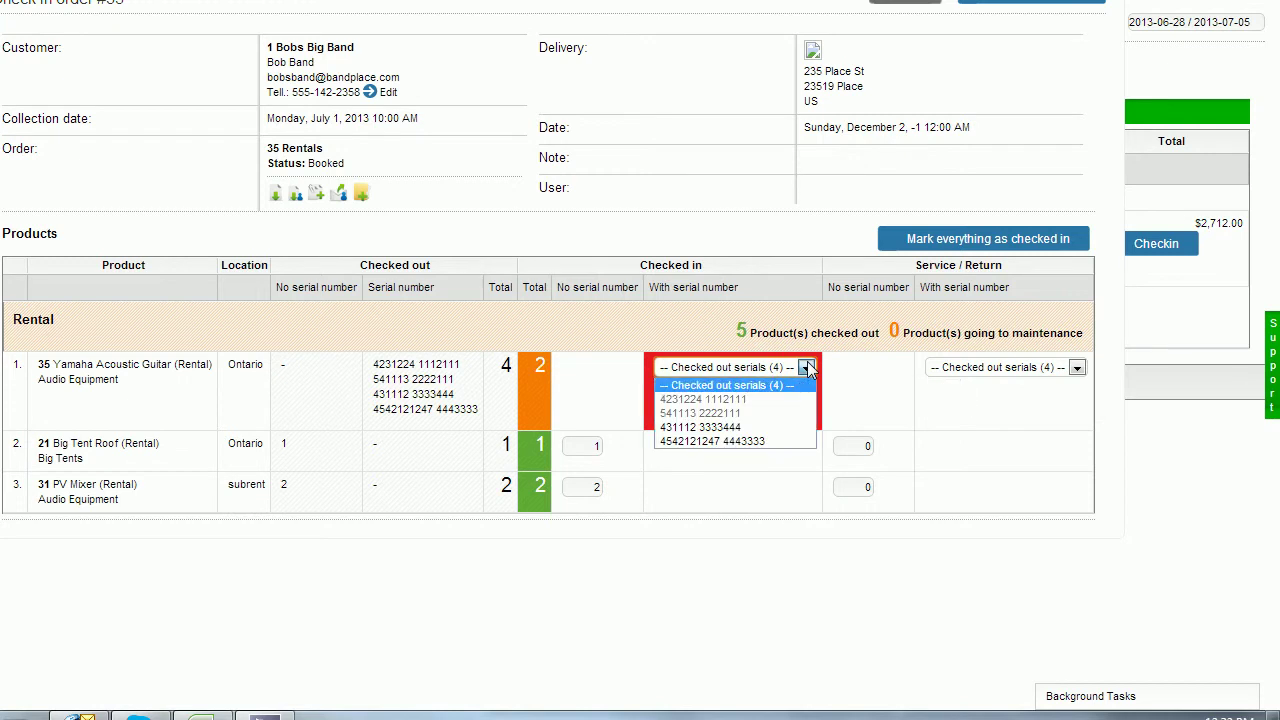
left_click(766, 427)
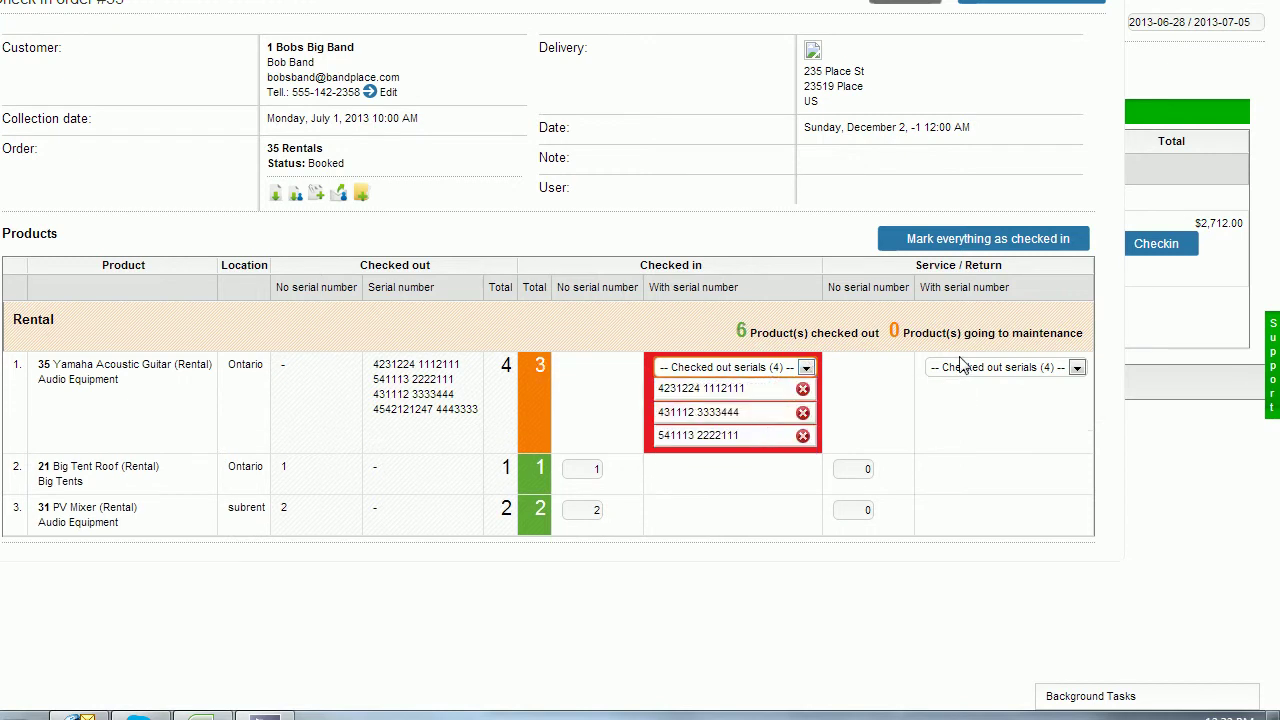
left_click(1077, 368)
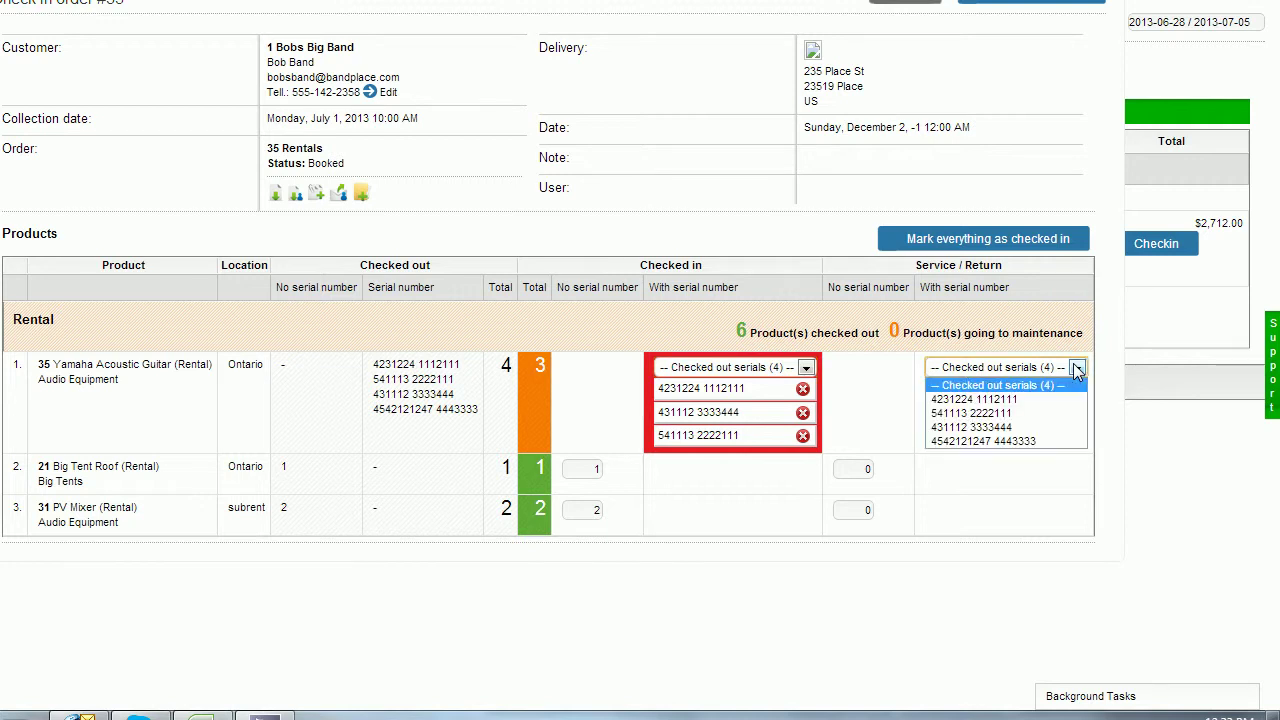
left_click(1030, 441)
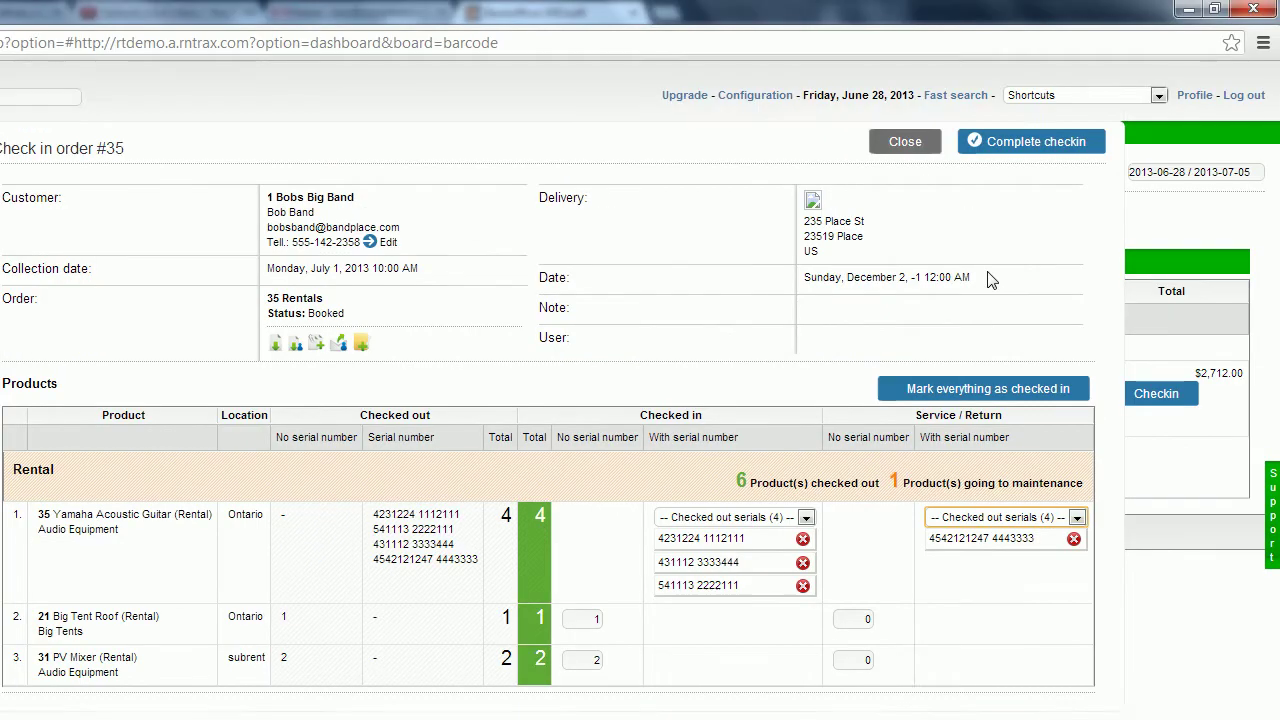
Complete order 35's check-in and inspect order 36's 1000 Replacement Value guitar line (1130.00 with tax).
left_click(1021, 161)
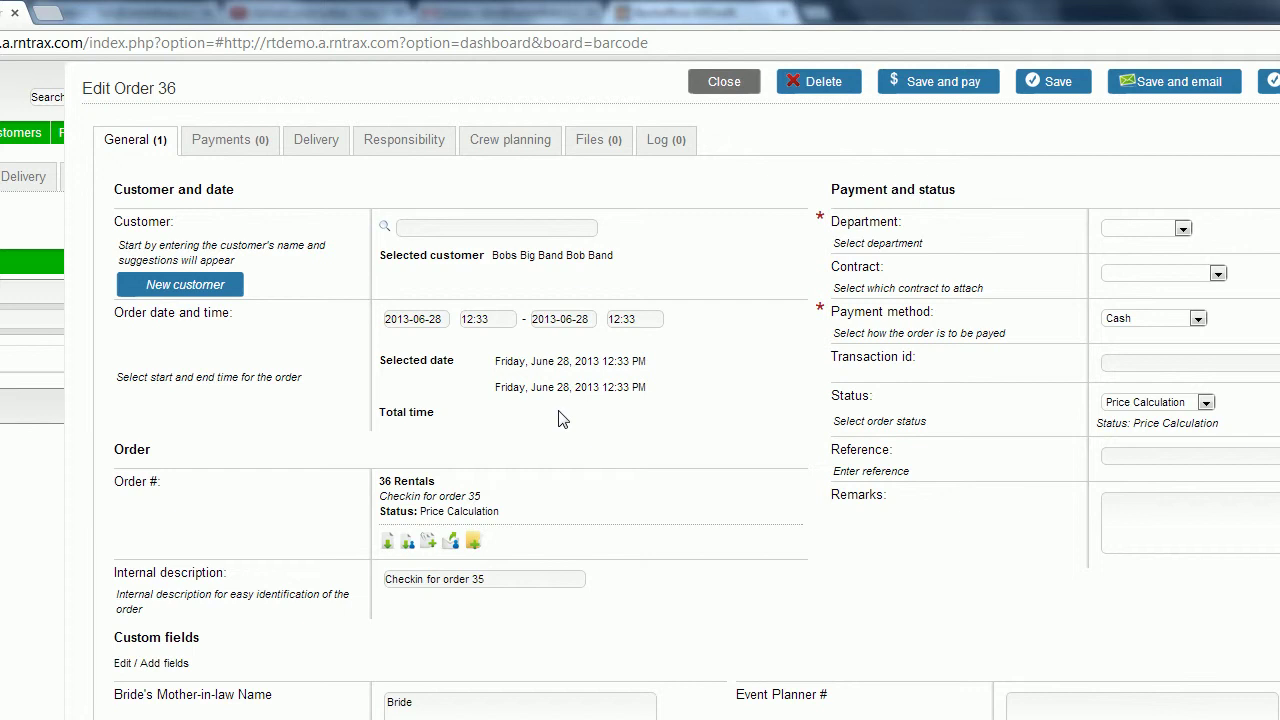
scroll(560, 419, "down", 4)
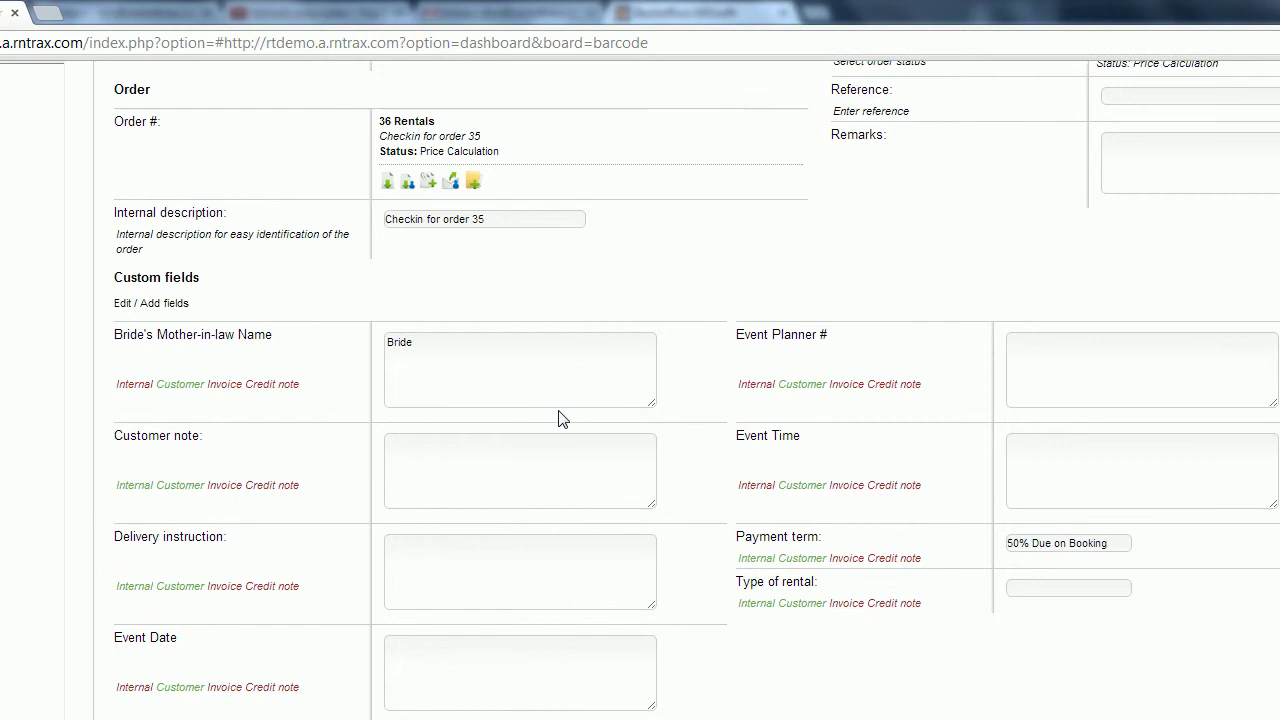
scroll(560, 419, "down", 5)
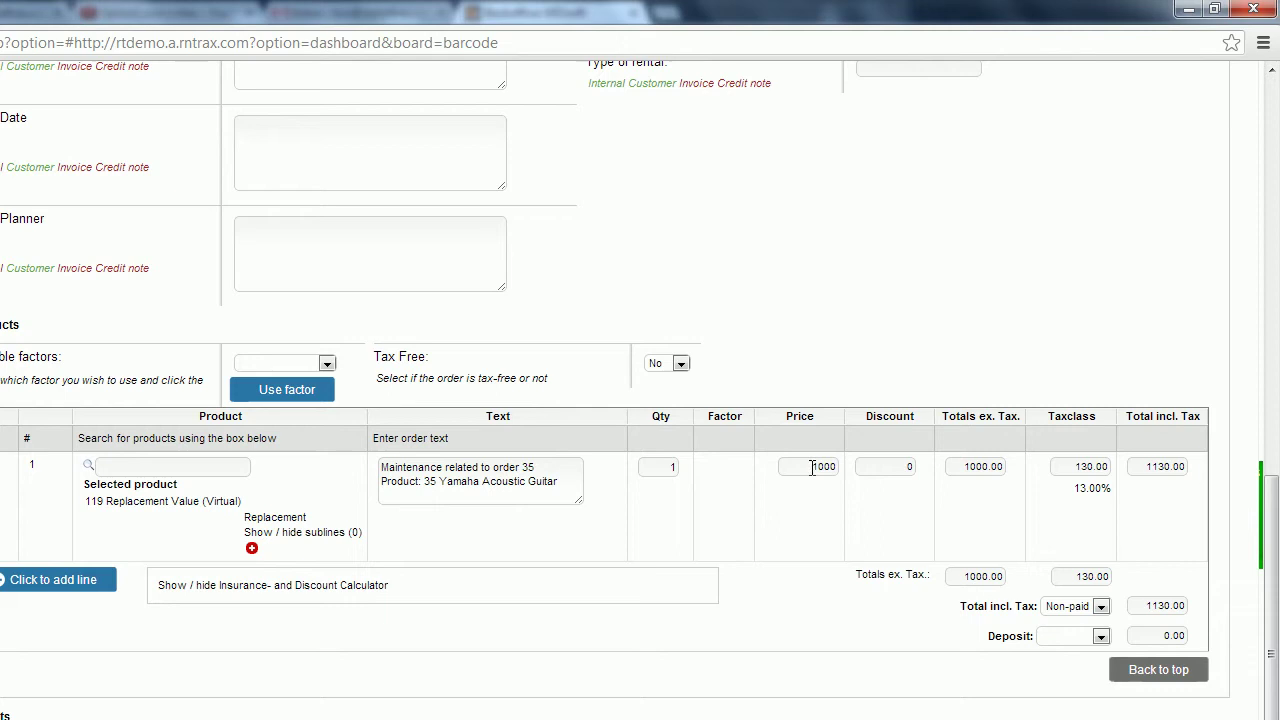
scroll(1089, 585, "down", 3)
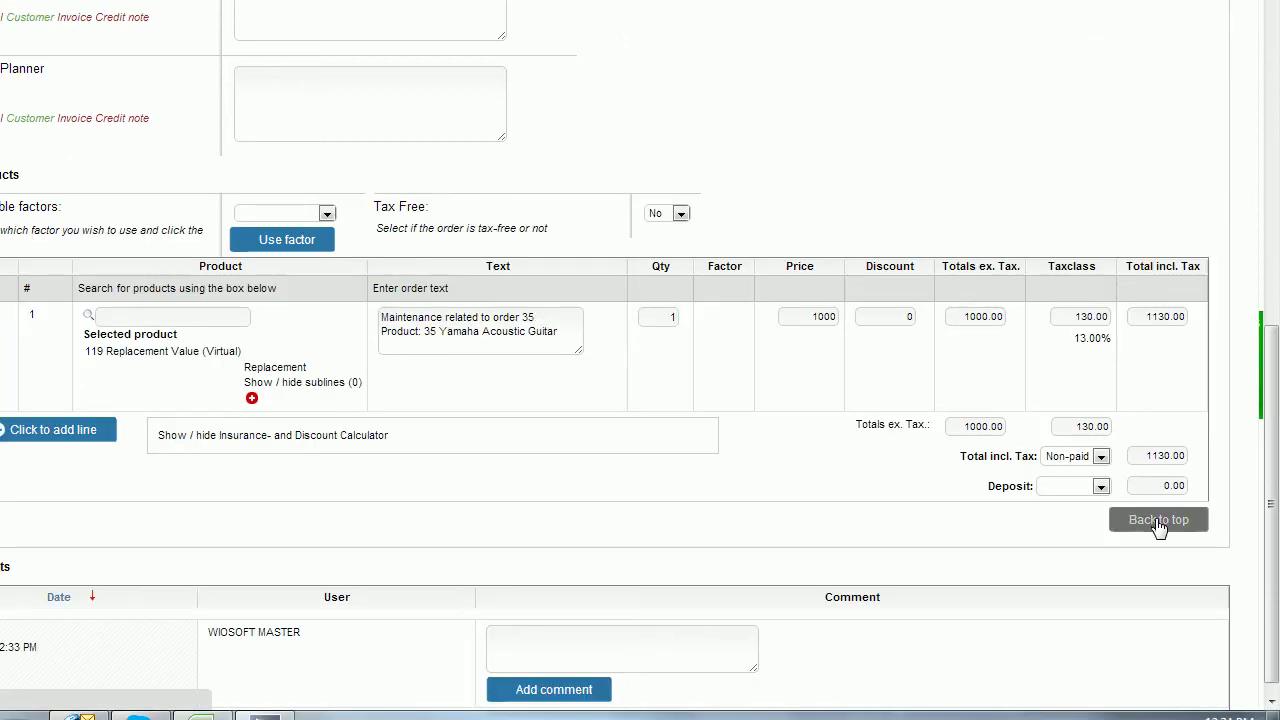
Assign a responsible staff member to order #36 on its Responsibility tab and save.
left_click(1157, 522)
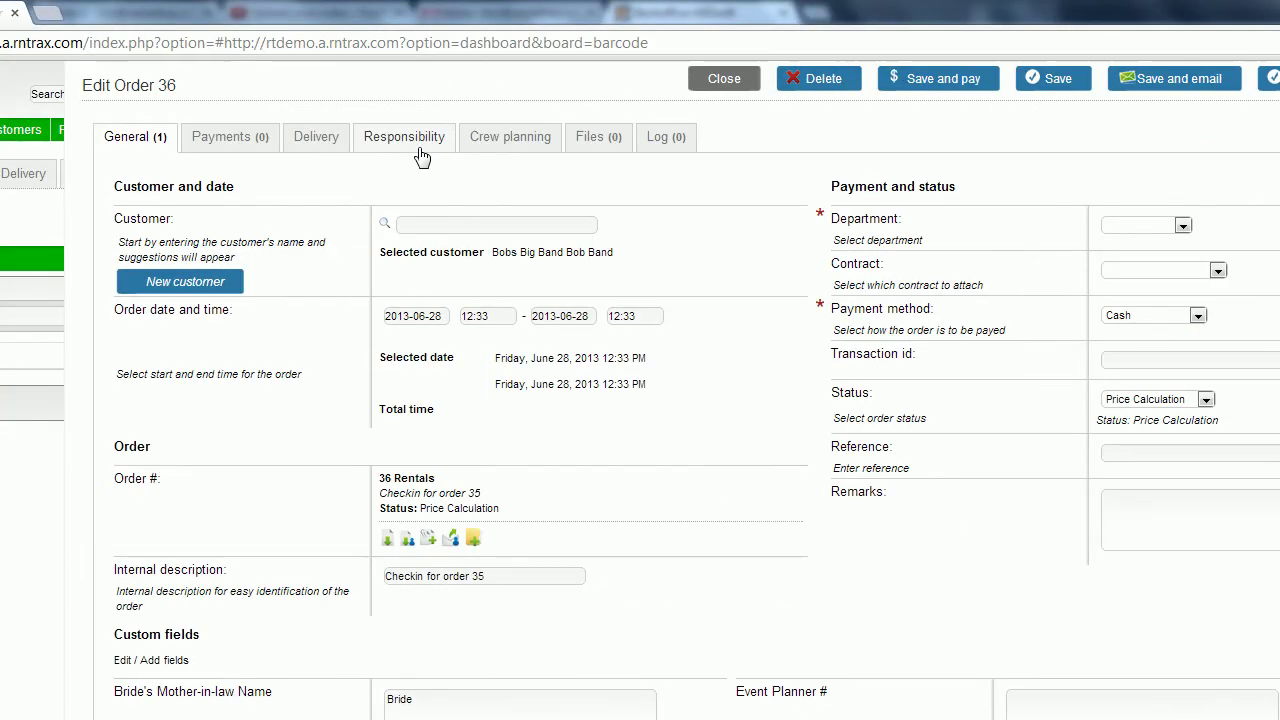
left_click(418, 155)
left_click(529, 227)
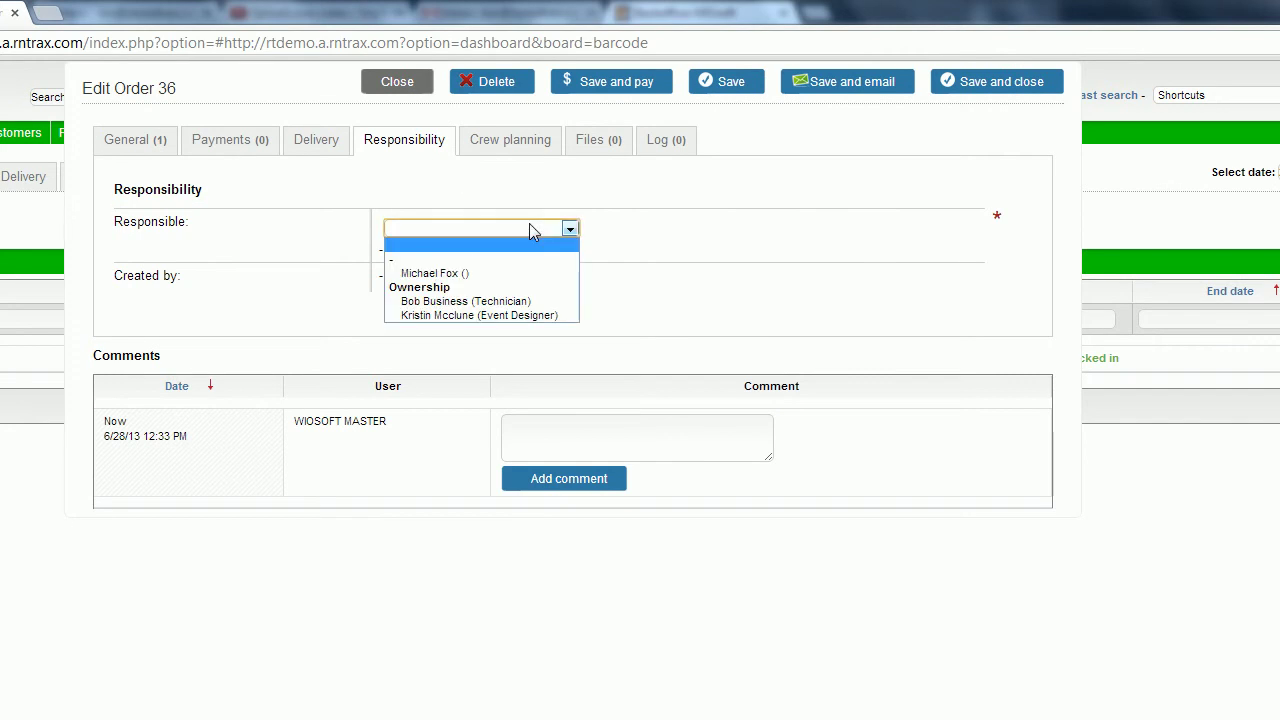
left_click(531, 274)
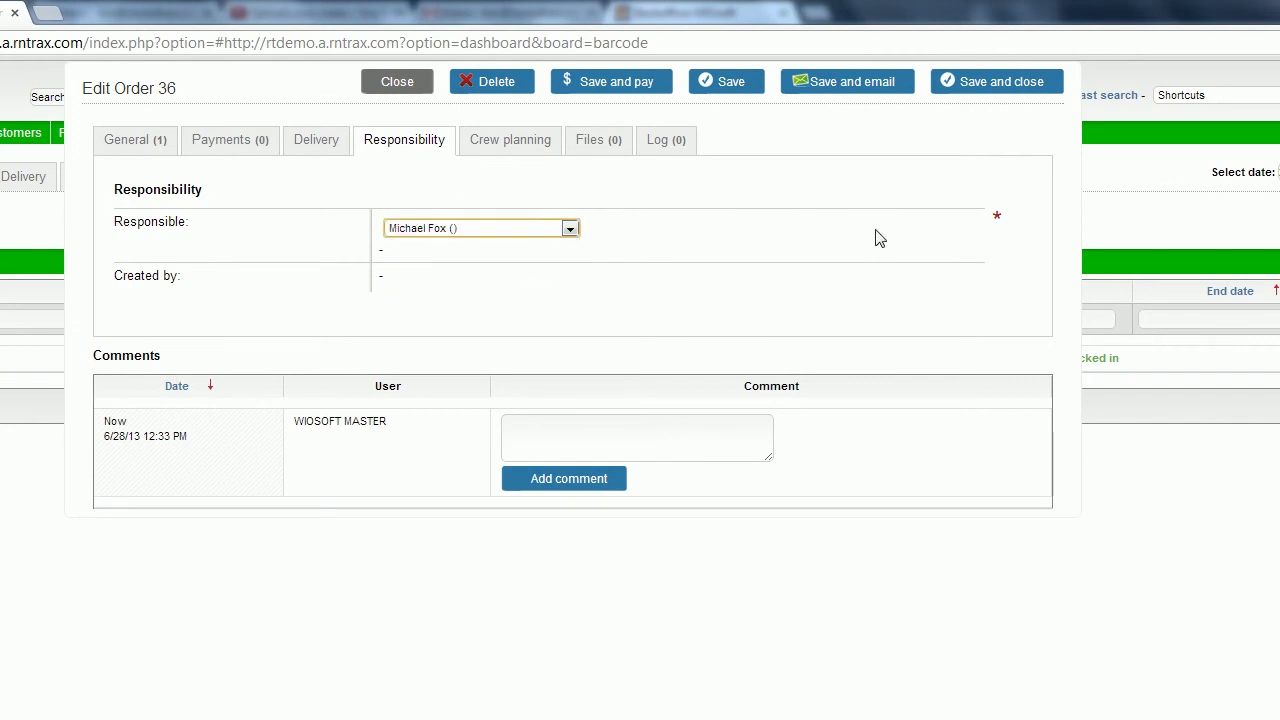
left_click(707, 86)
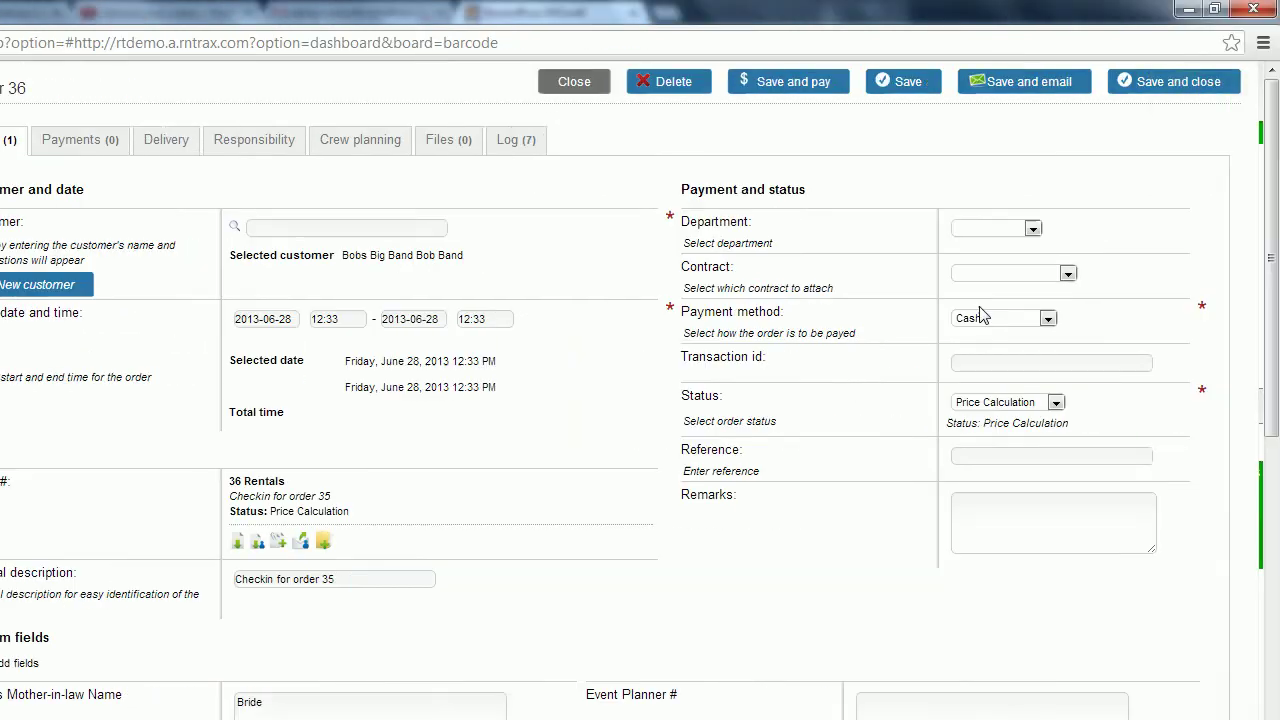
Set order #36's status to Booked, then save and close the order.
left_click(1205, 402)
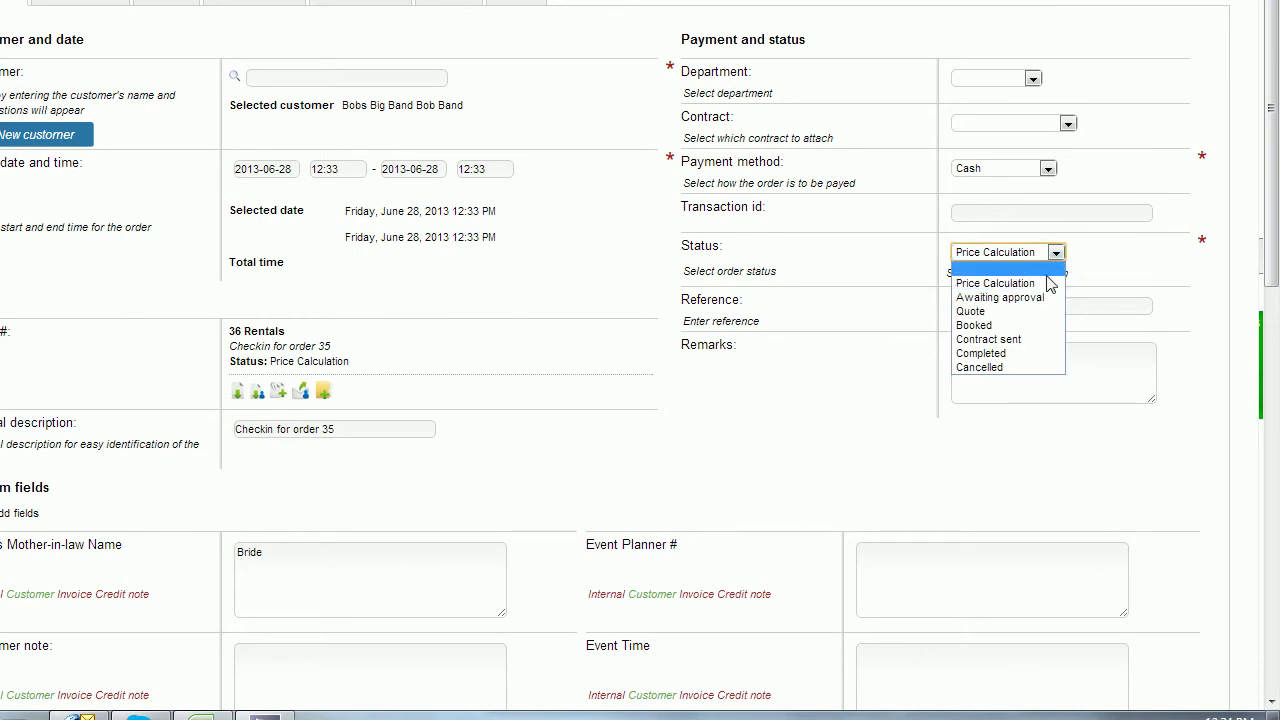
left_click(1018, 326)
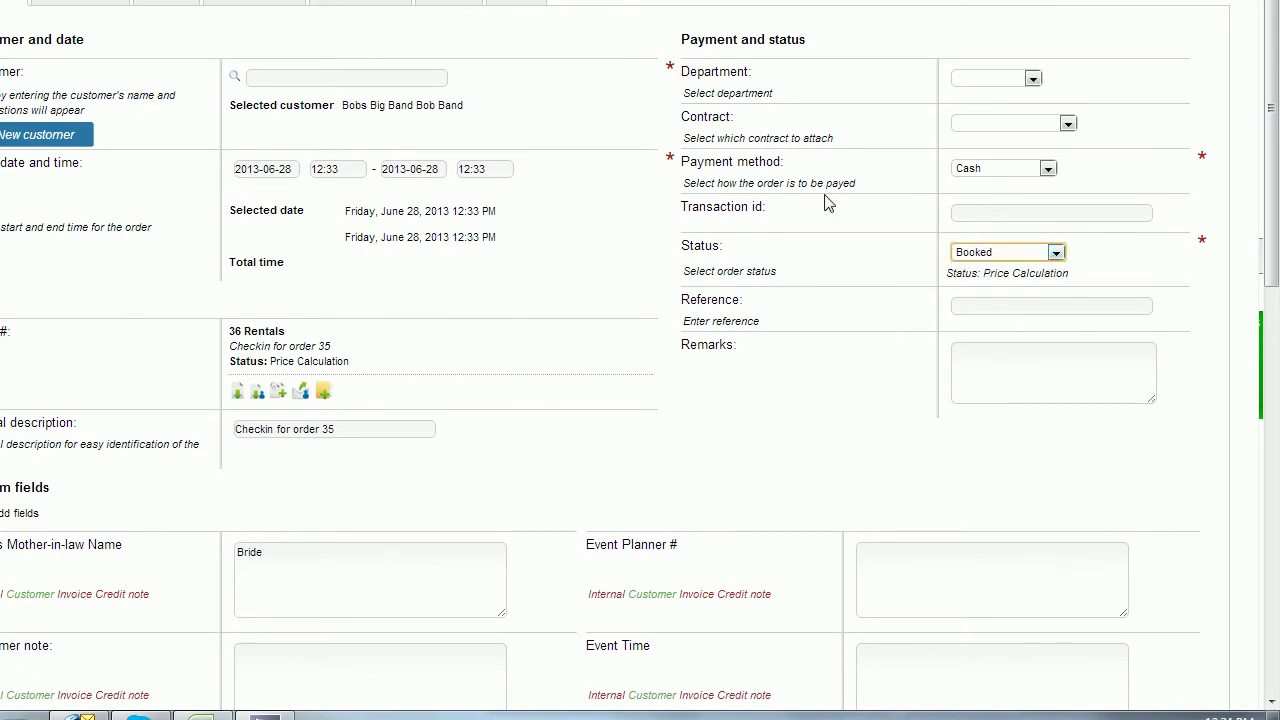
left_click(1181, 104)
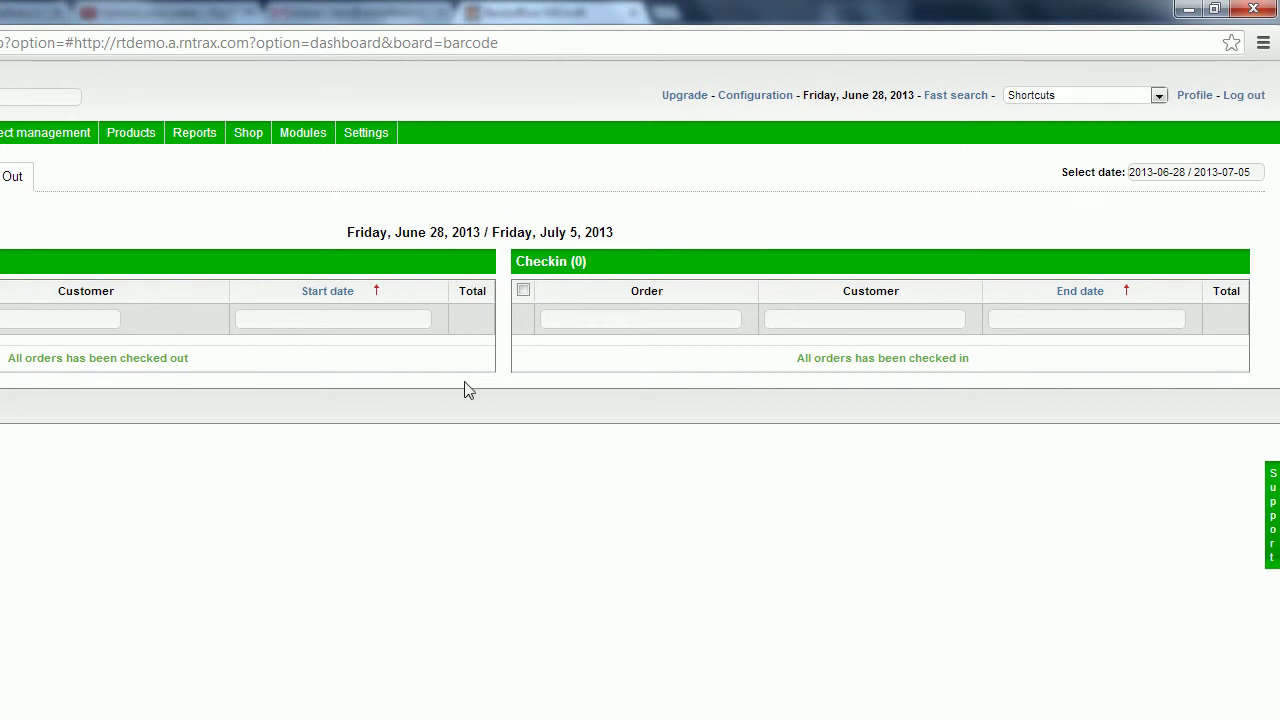
Show the All checkouts list in the Modules > In / Out barcode module.
mouse_move(303, 132)
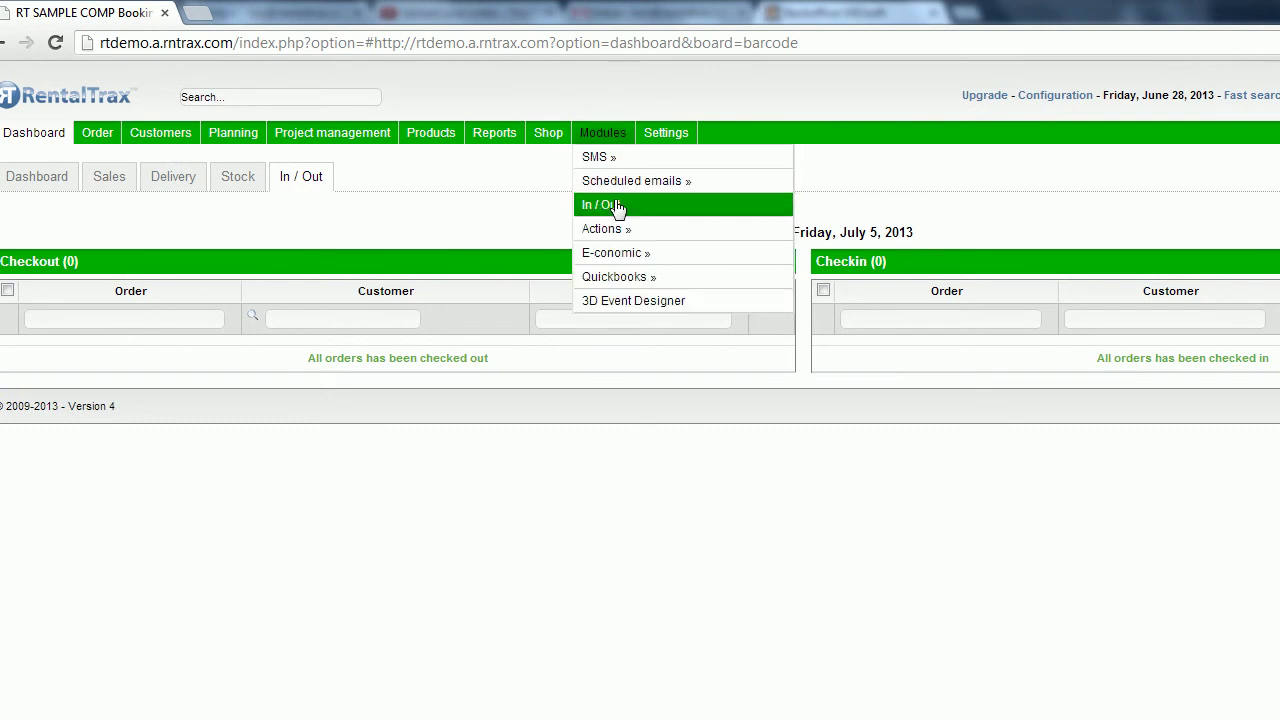
left_click(617, 205)
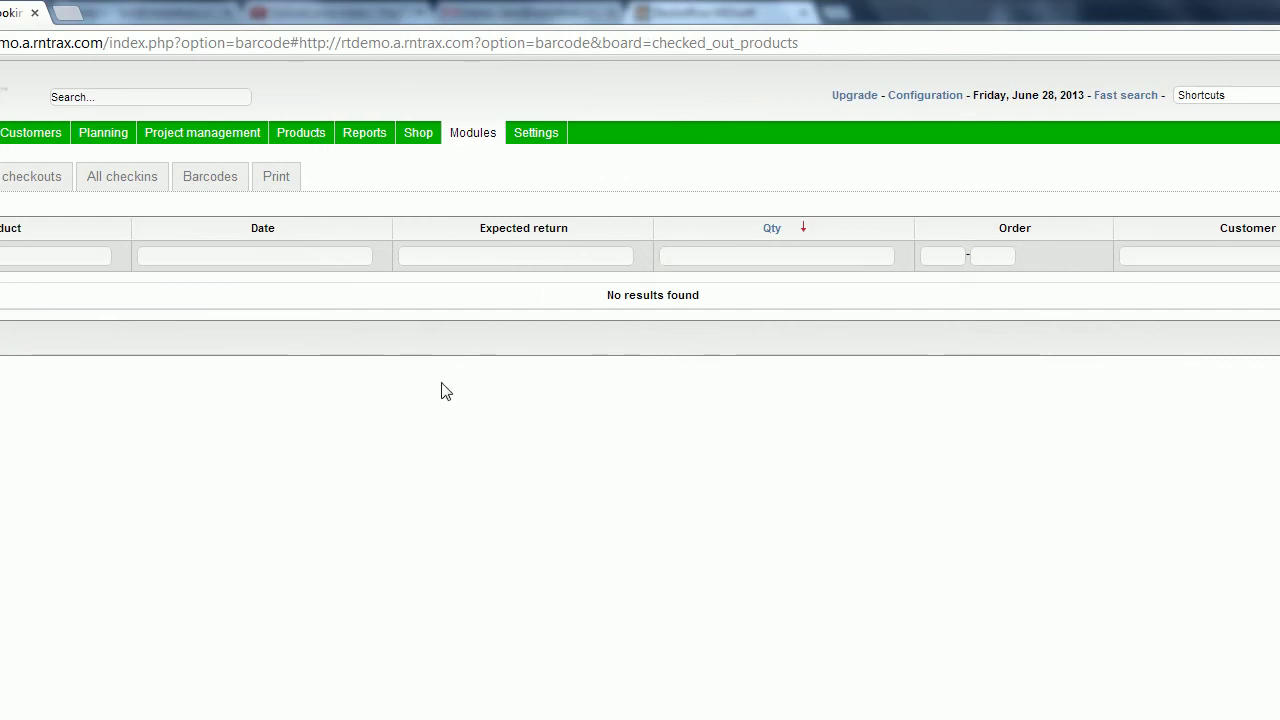
left_click(45, 185)
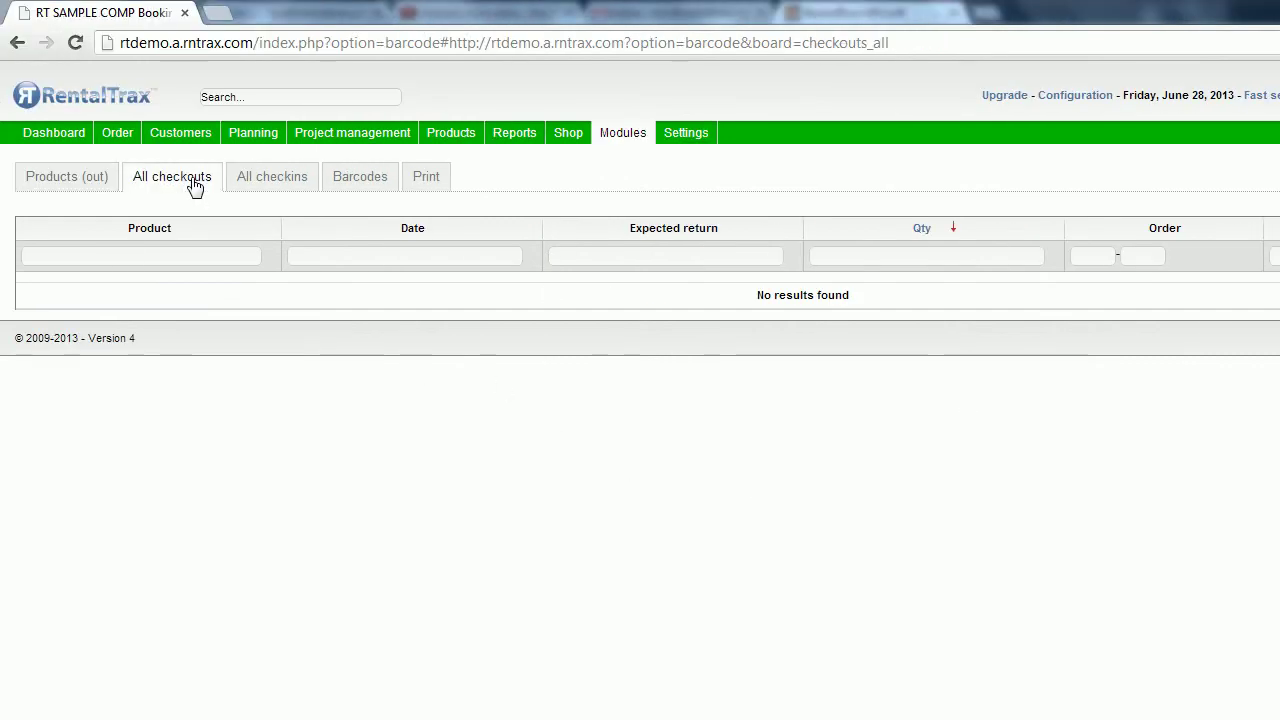